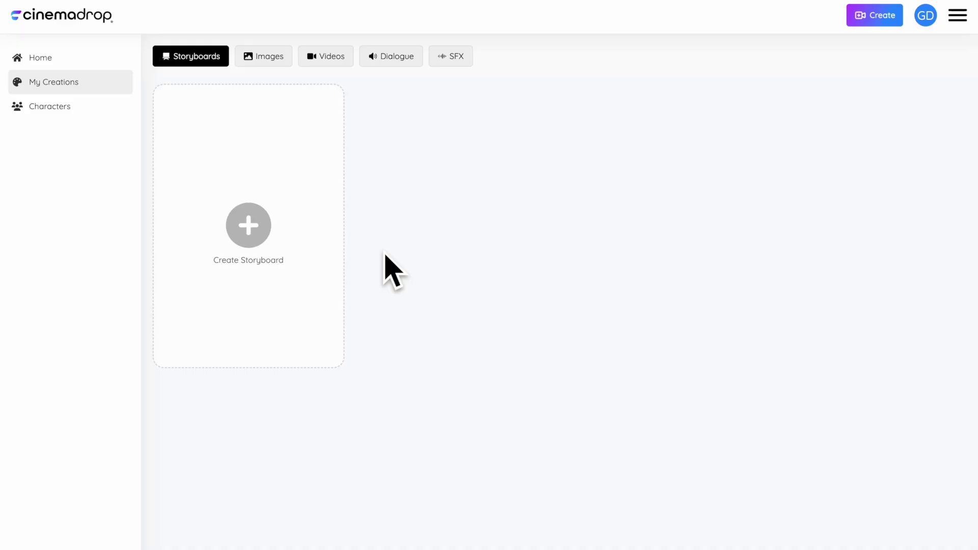
Create a new storyboard and choose Fill Frame as the shot media fit in its general settings.
left_click(286, 177)
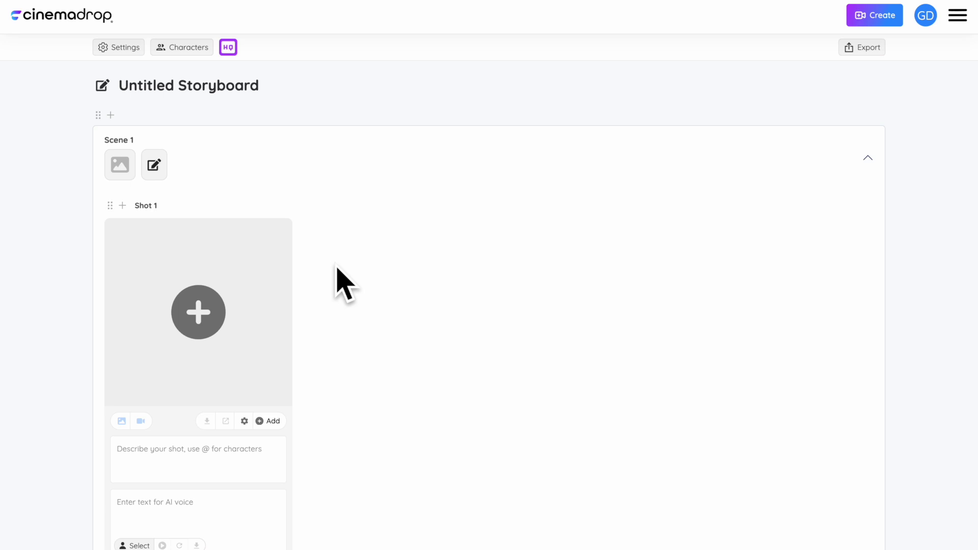
left_click(133, 58)
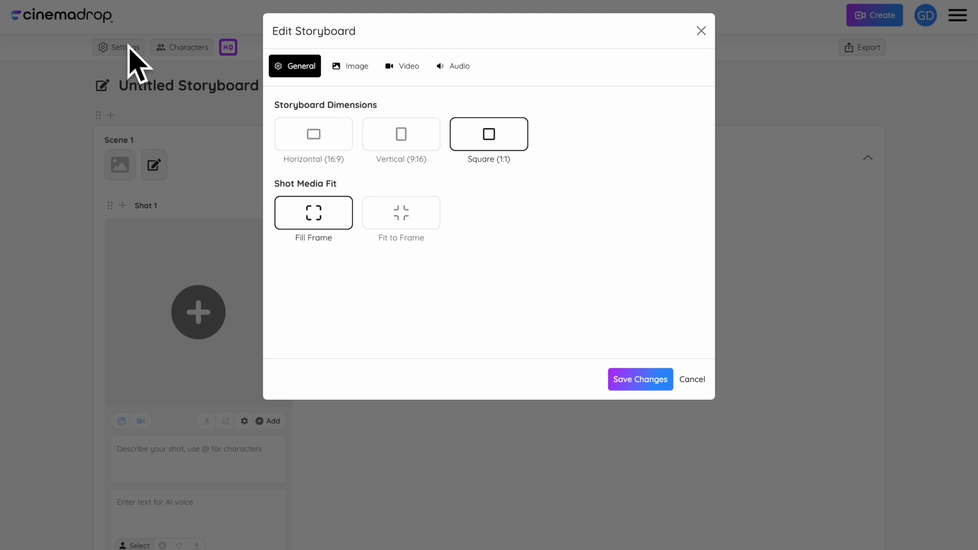
left_click(333, 141)
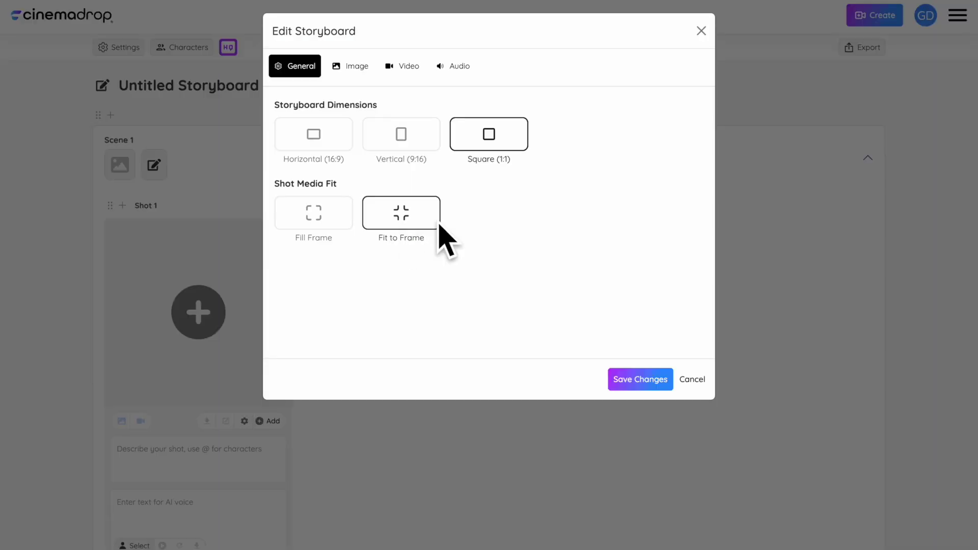
left_click(337, 211)
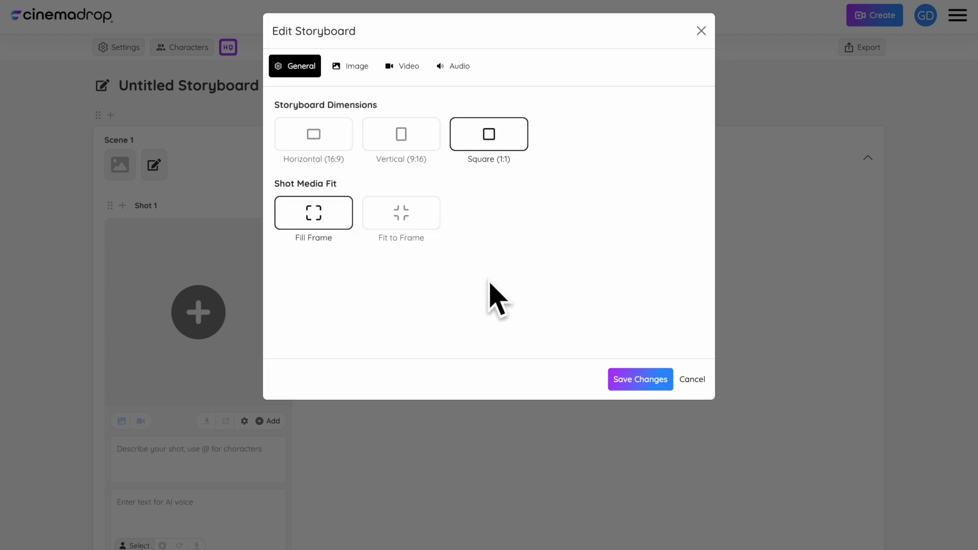
Try the Flux Raw, Flux Pro and Flux Dev image generation models in the storyboard's image settings.
left_click(362, 69)
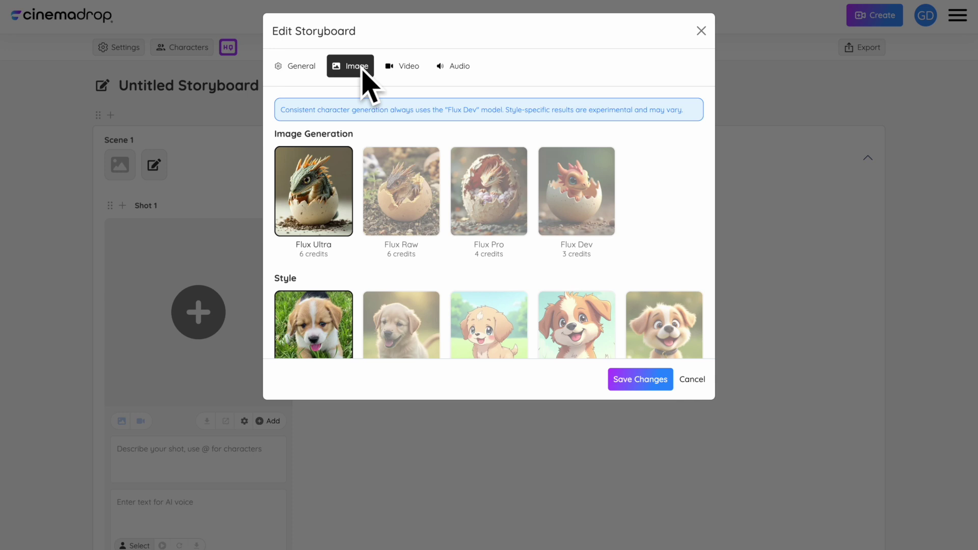
scroll(448, 207, "down", 2)
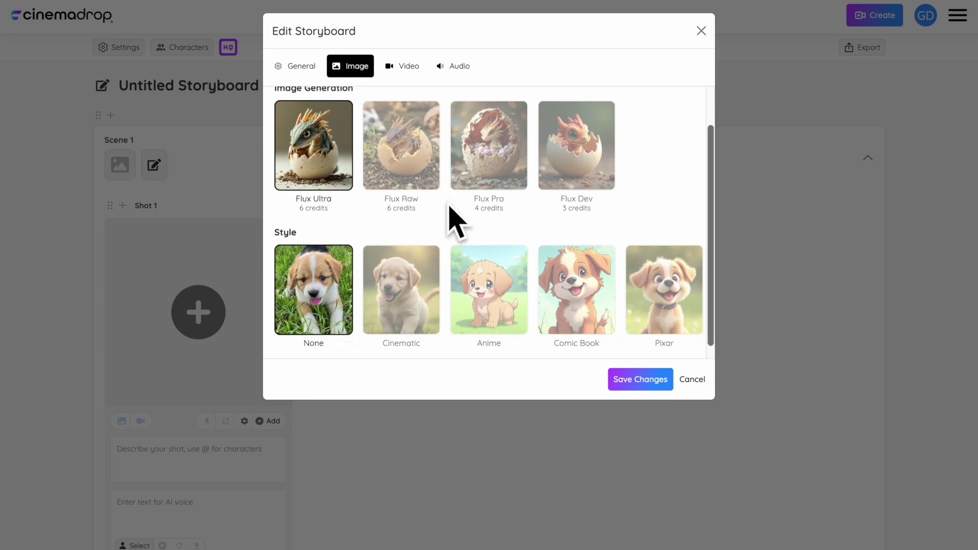
left_click(409, 164)
left_click(499, 168)
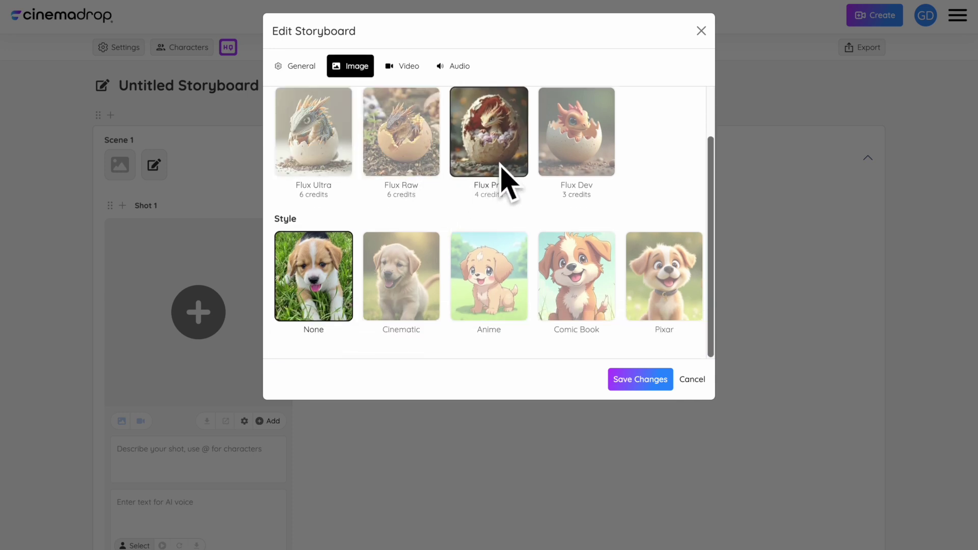
left_click(582, 160)
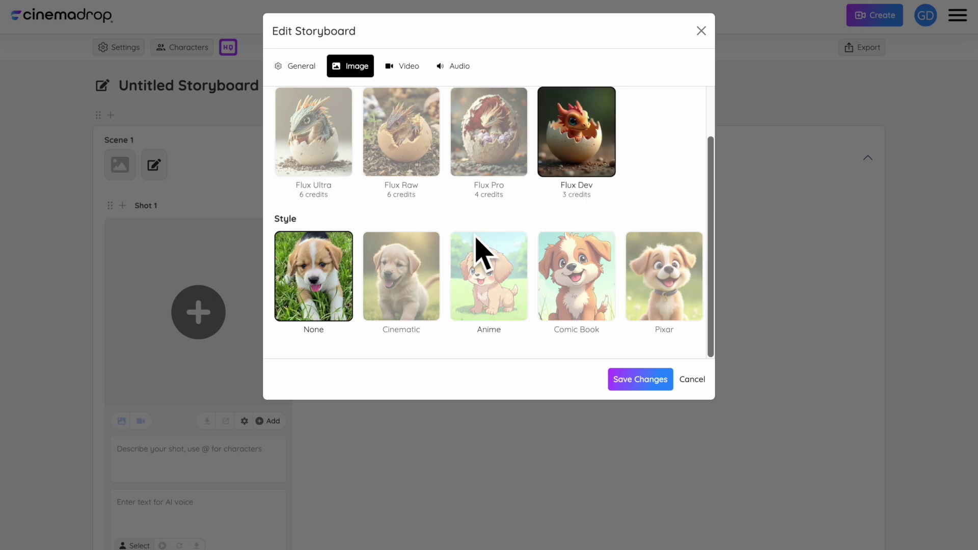
Try the Cinematic, Anime, Comic Book and Pixar image styles, and return to no style with the Flux Ultra model.
left_click(426, 300)
left_click(493, 294)
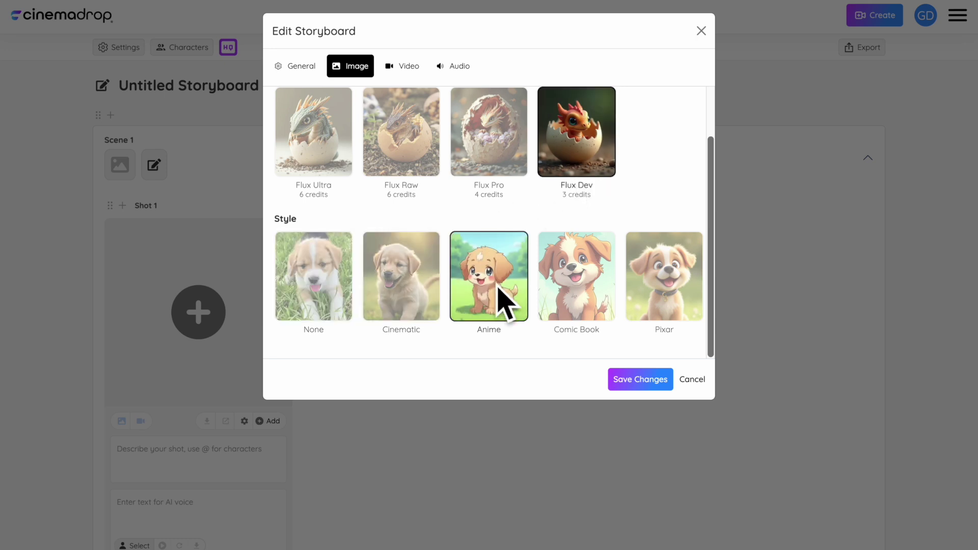
left_click(579, 306)
left_click(679, 296)
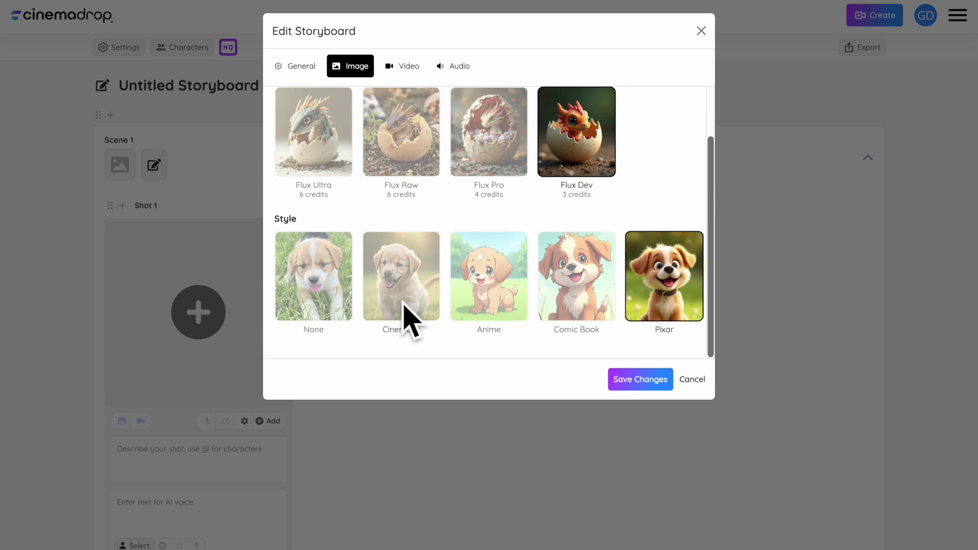
left_click(328, 305)
left_click(310, 157)
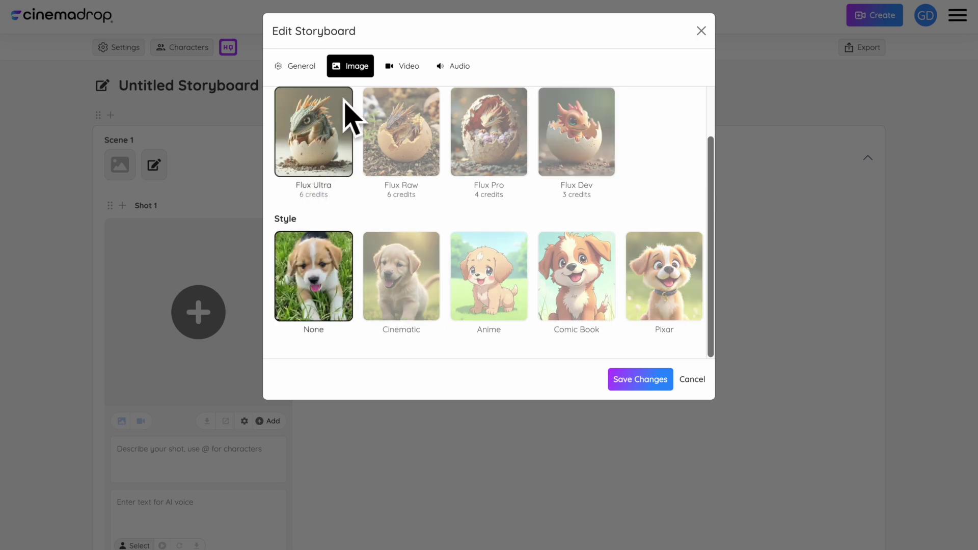
Review the storyboard's video and audio generation settings and save the storyboard settings.
left_click(409, 67)
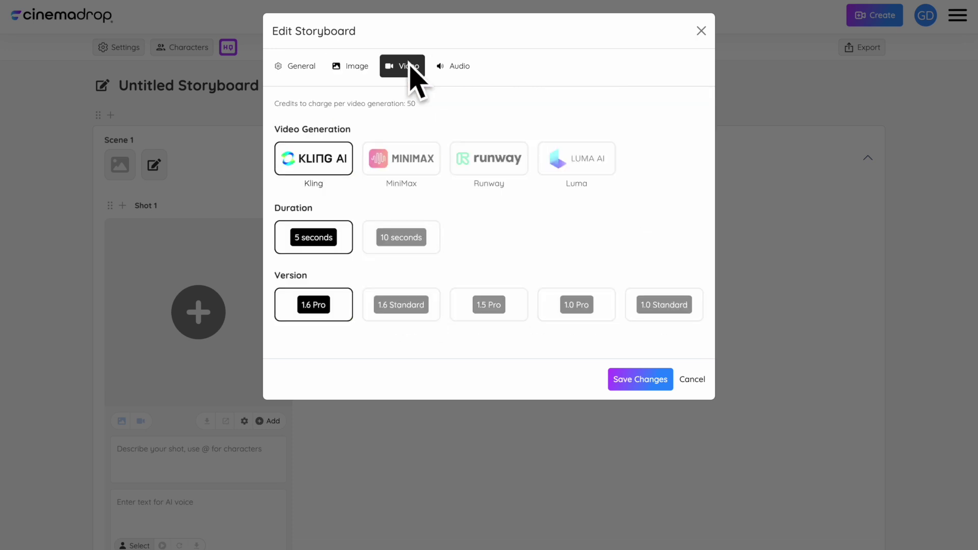
left_click(458, 67)
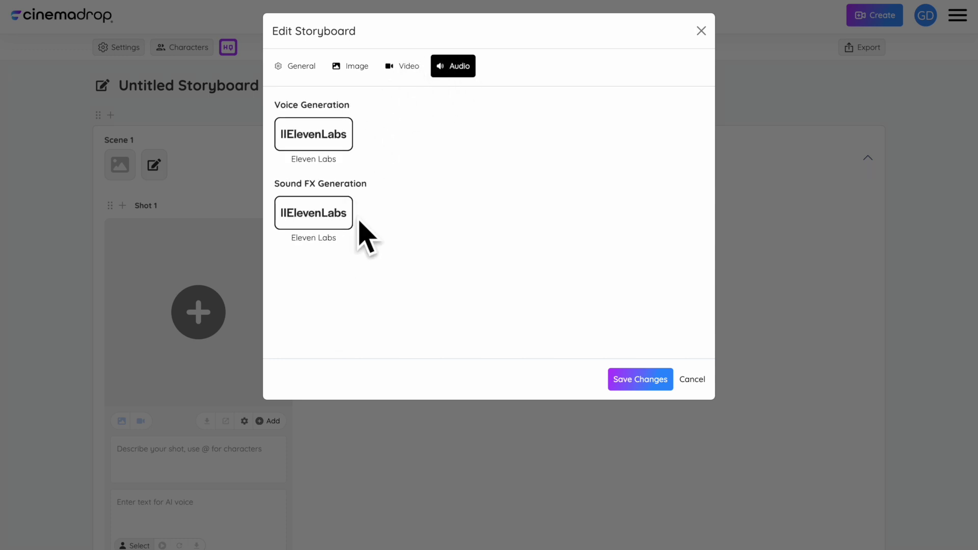
left_click(305, 71)
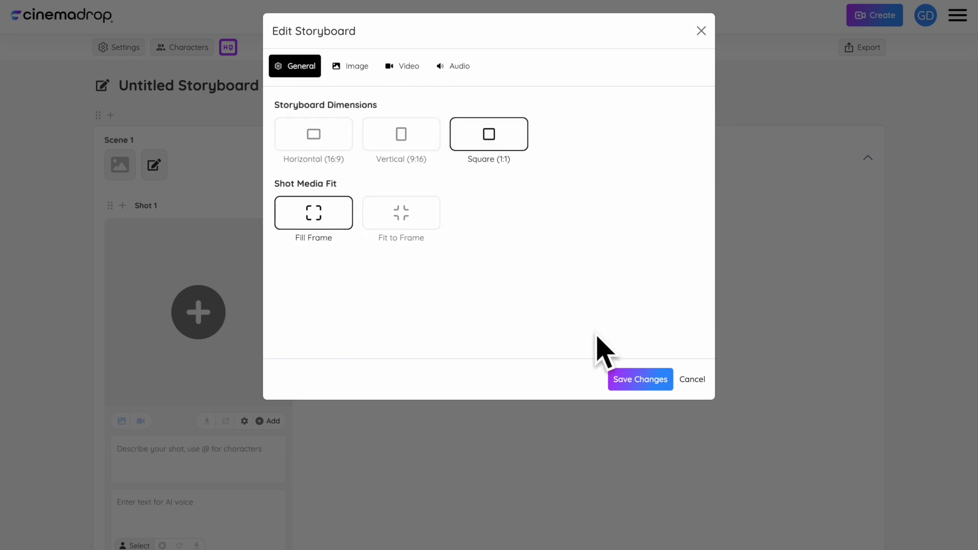
left_click(639, 381)
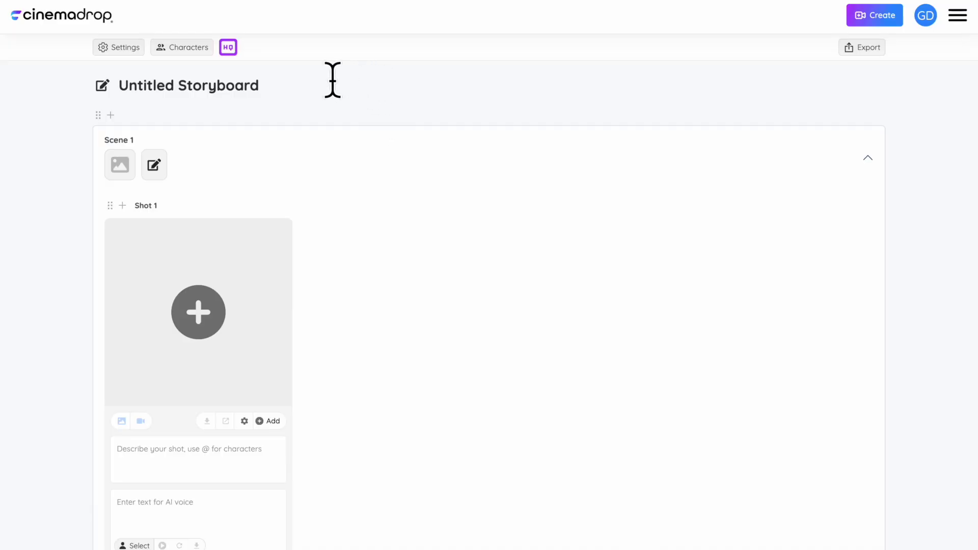
Rename the untitled storyboard as "A Walk on the Beach".
left_click(277, 83)
left_click_drag(277, 83, 120, 83)
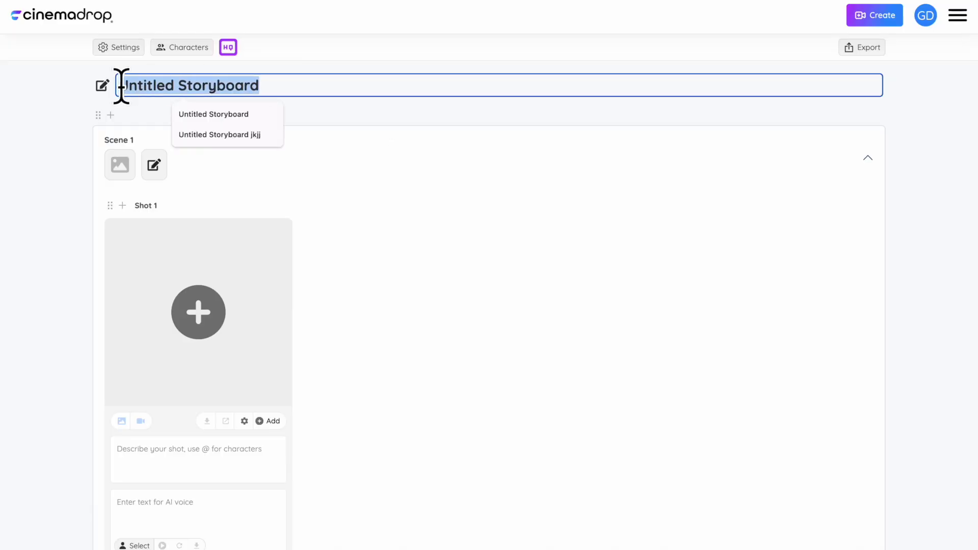
key("BackSpace")
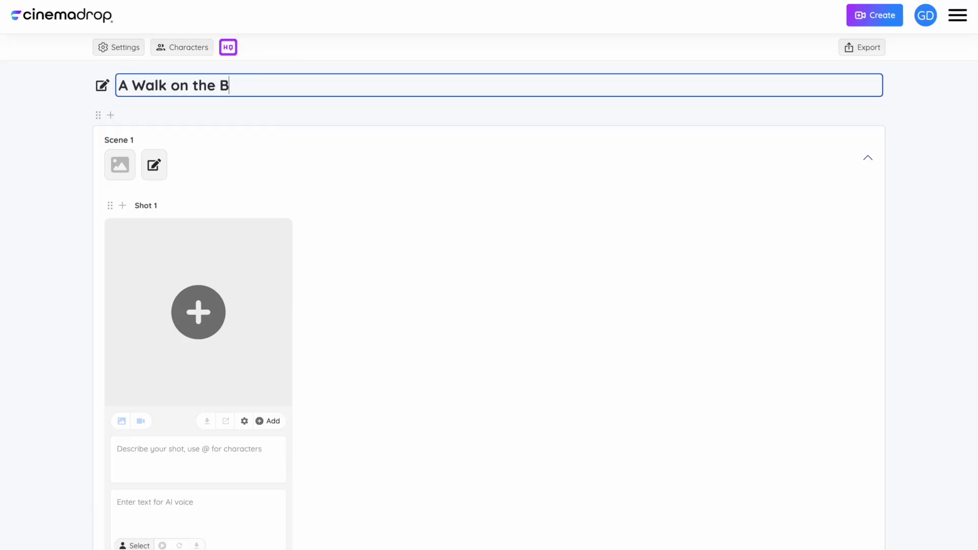
left_click(53, 174)
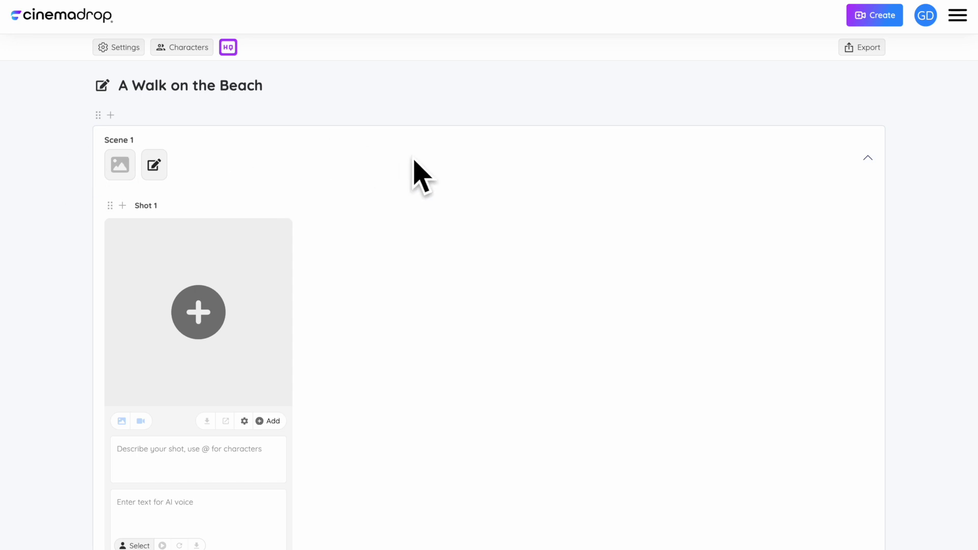
Collapse Scene 1 and add two more scenes to the storyboard.
left_click(506, 151)
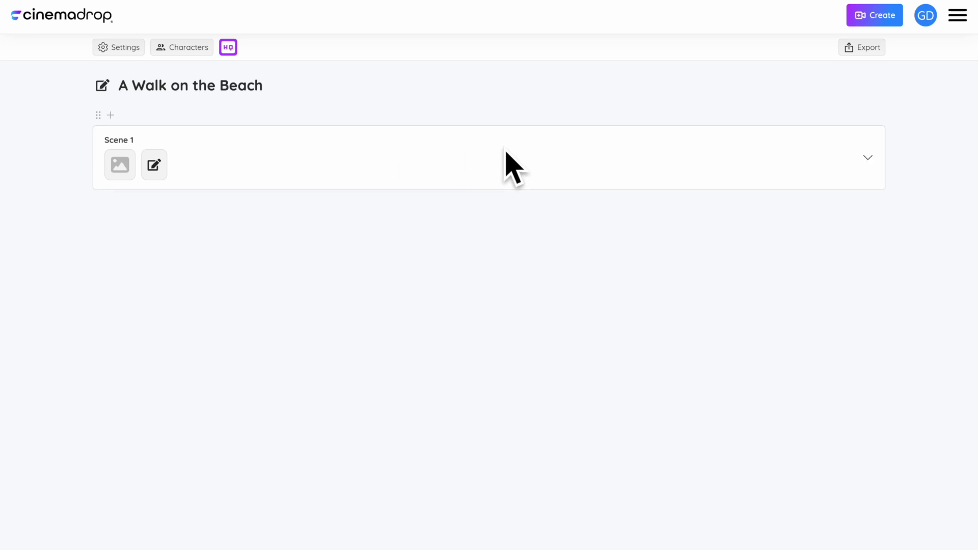
left_click(506, 151)
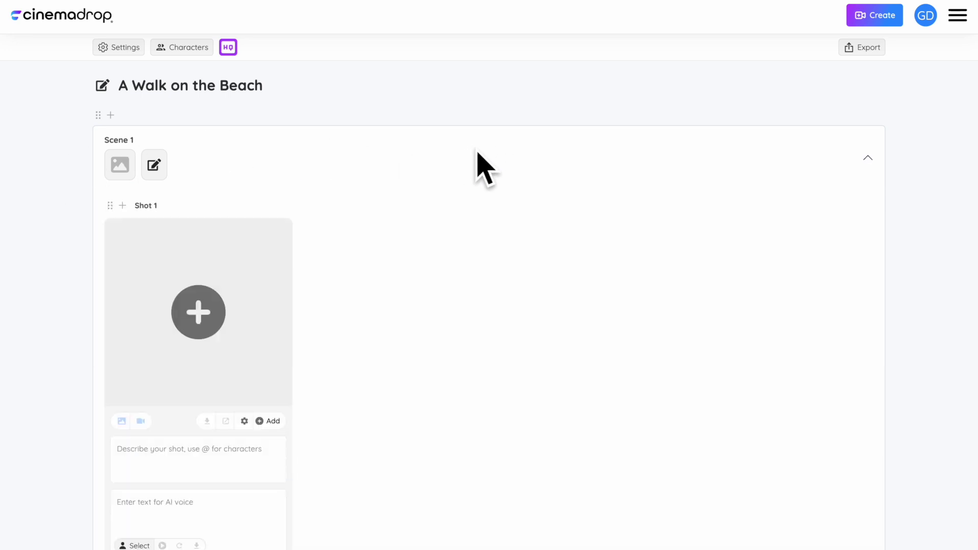
left_click(445, 147)
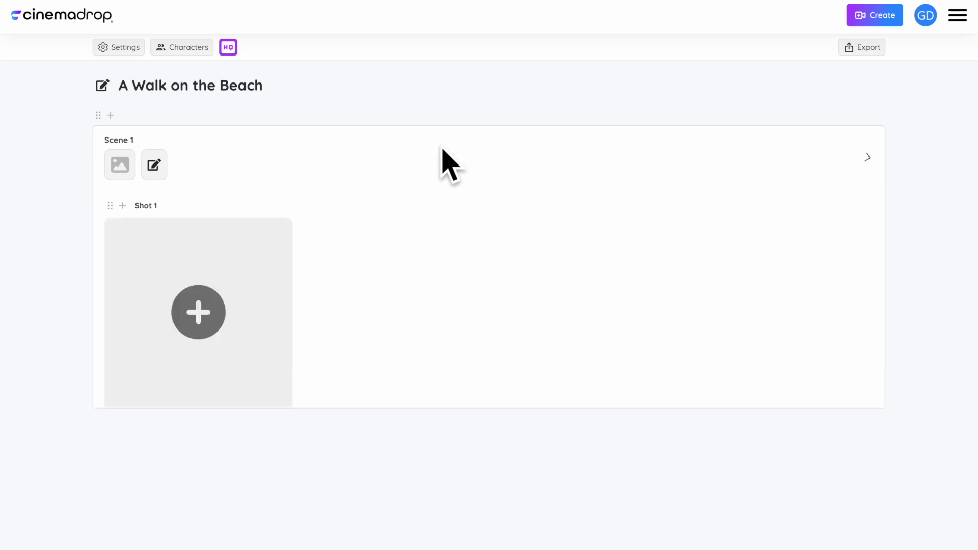
left_click(111, 116)
scroll(120, 100, "up", 1)
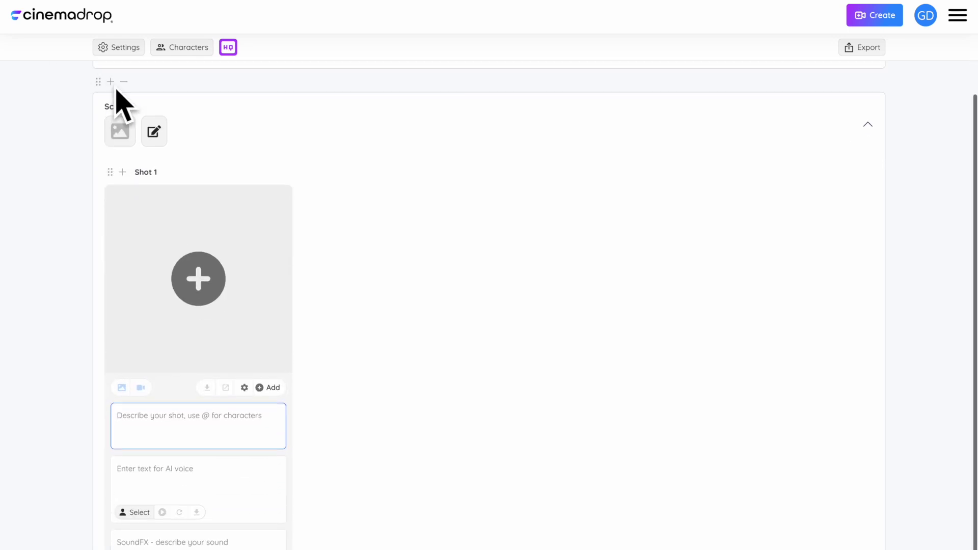
left_click(111, 110)
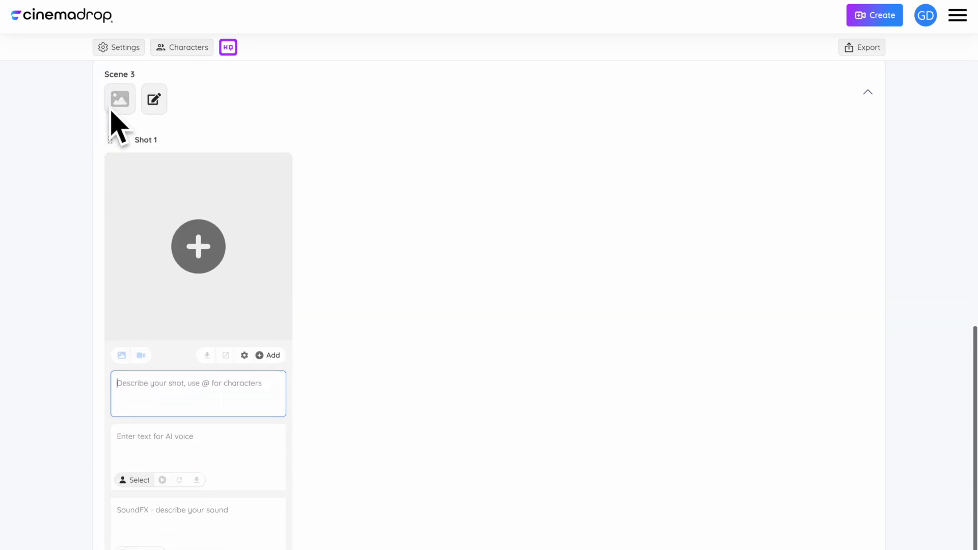
Collapse the scenes in the storyboard and try moving Scene 1 to reorder them.
scroll(111, 120, "up", 10)
left_click(439, 137)
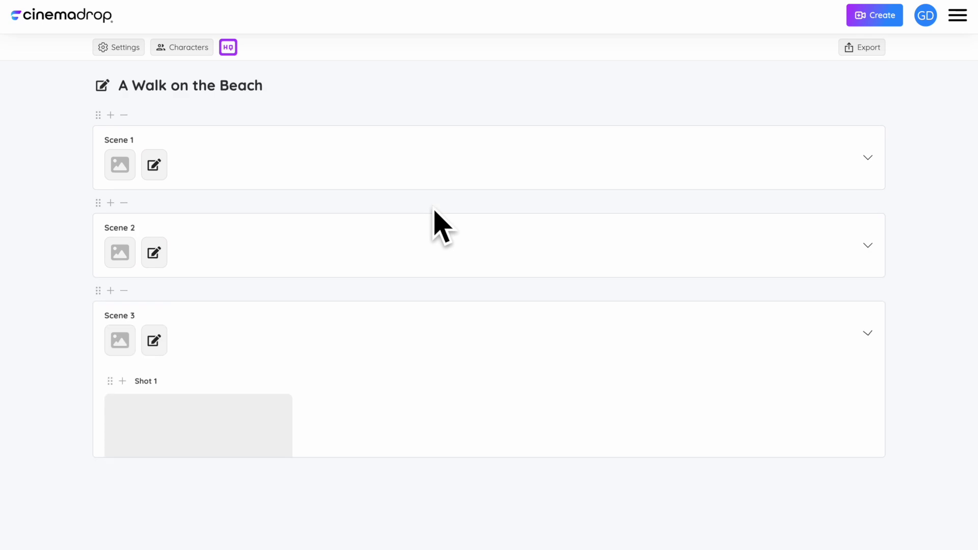
left_click_drag(95, 114, 327, 153)
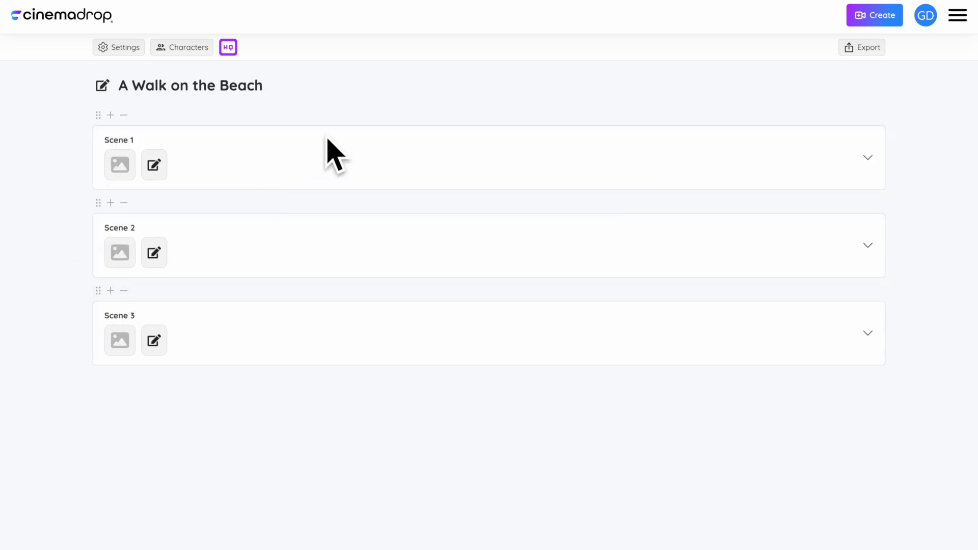
Expand Scene 1 and add two more shots after Shot 1.
left_click(294, 143)
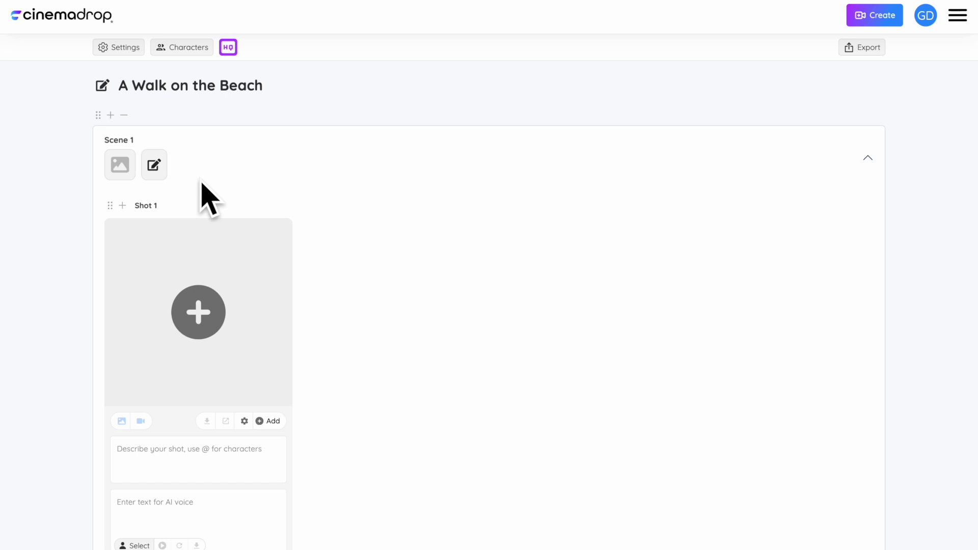
left_click(122, 205)
scroll(300, 125, "down", 3)
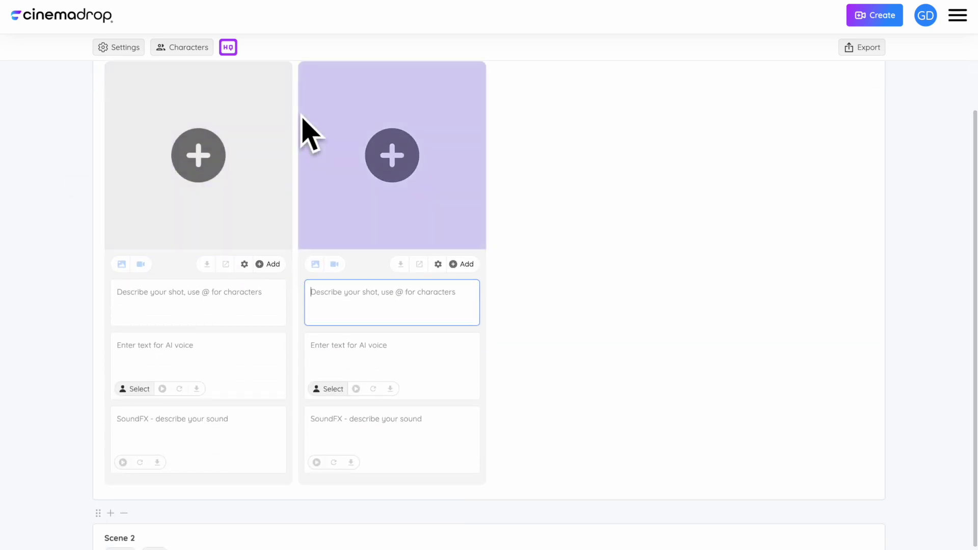
scroll(306, 133, "up", 2)
left_click(314, 151)
scroll(317, 163, "down", 2)
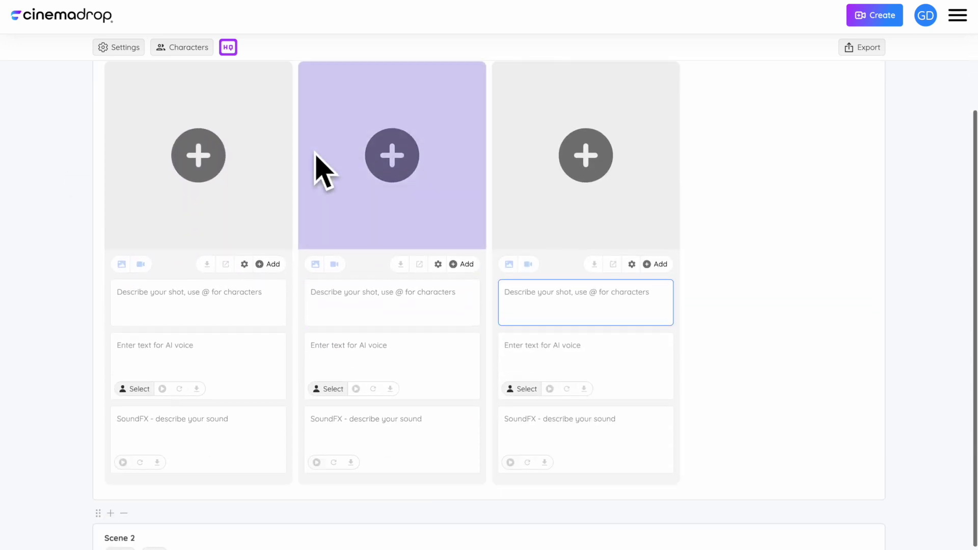
Reorder Scene 1's shots by moving Shot 2 to the first position and Shot 3 to the second.
scroll(316, 163, "up", 3)
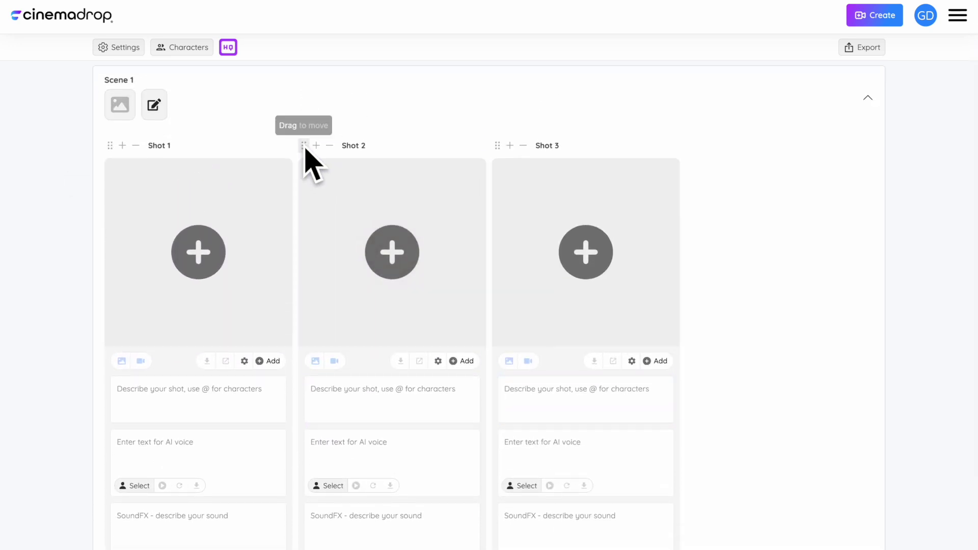
left_click_drag(303, 146, 114, 145)
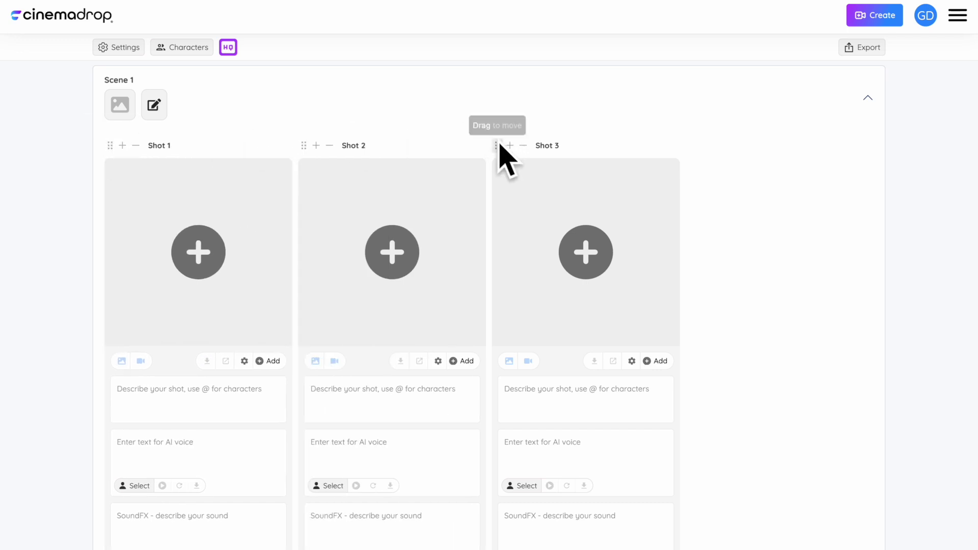
left_click_drag(498, 147, 305, 153)
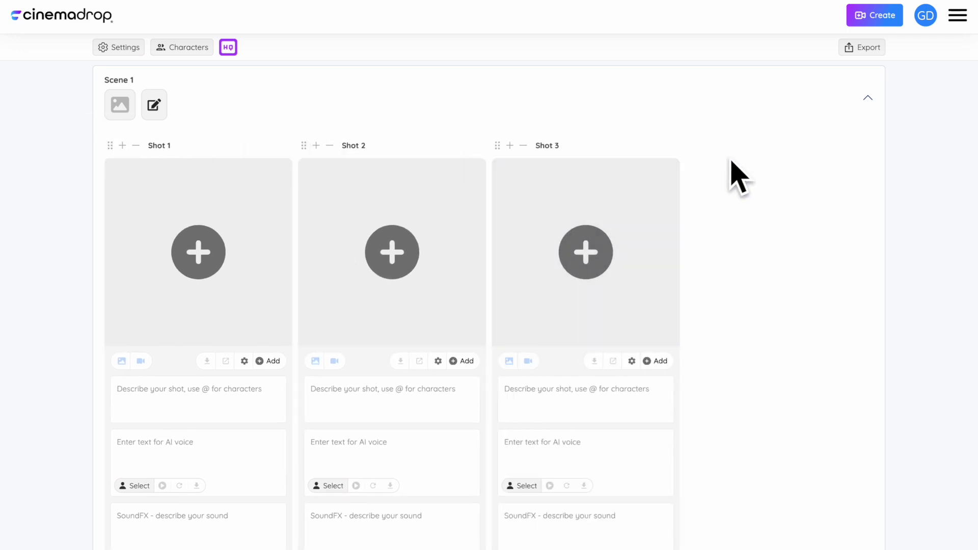
Describe Shot 1 of Scene 1 as "Wide shot of beach" and generate its image.
scroll(732, 162, "down", 1)
left_click(214, 332)
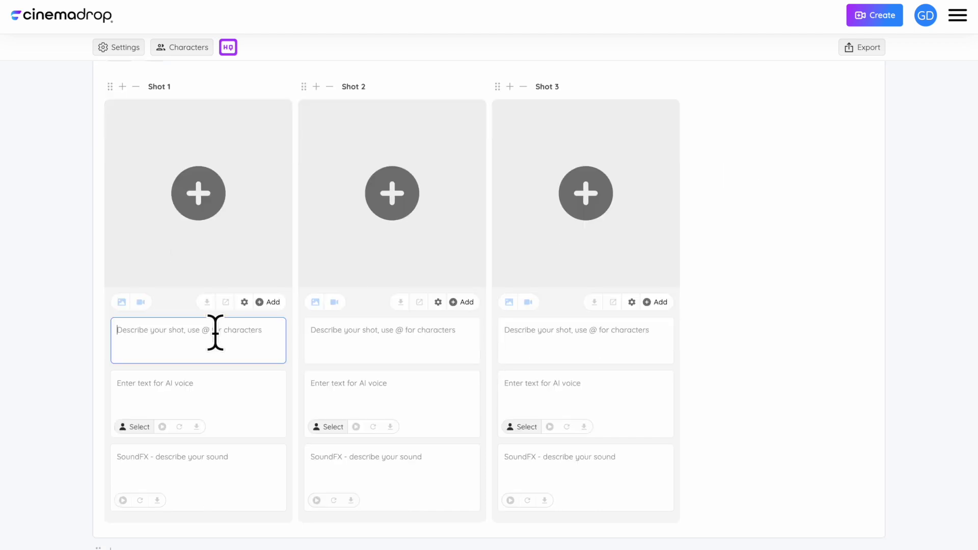
type("Wide shot of beach")
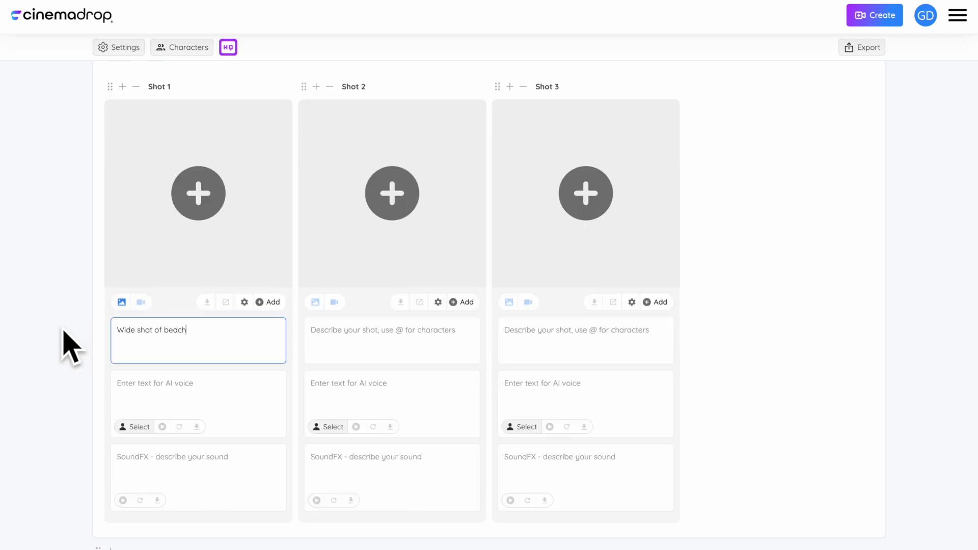
scroll(62, 342, "up", 1)
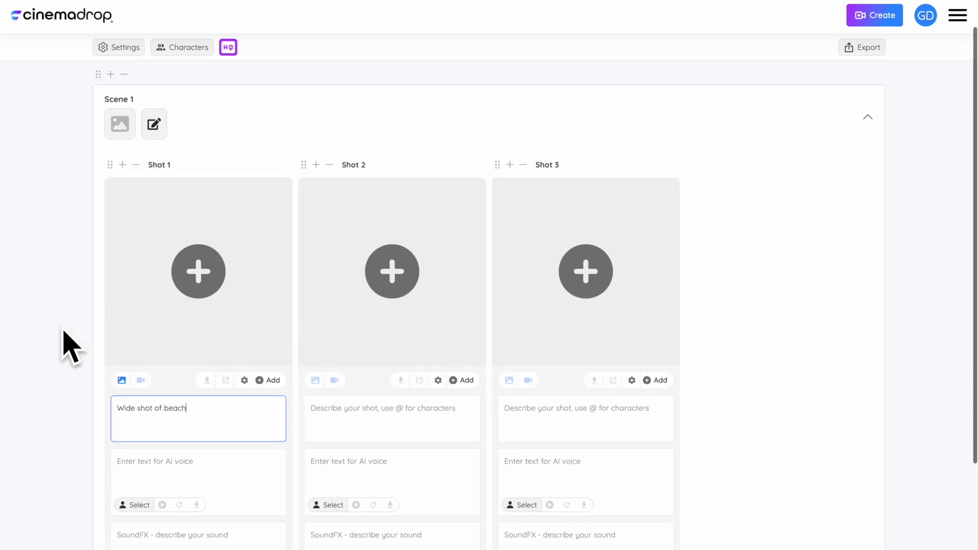
left_click(121, 381)
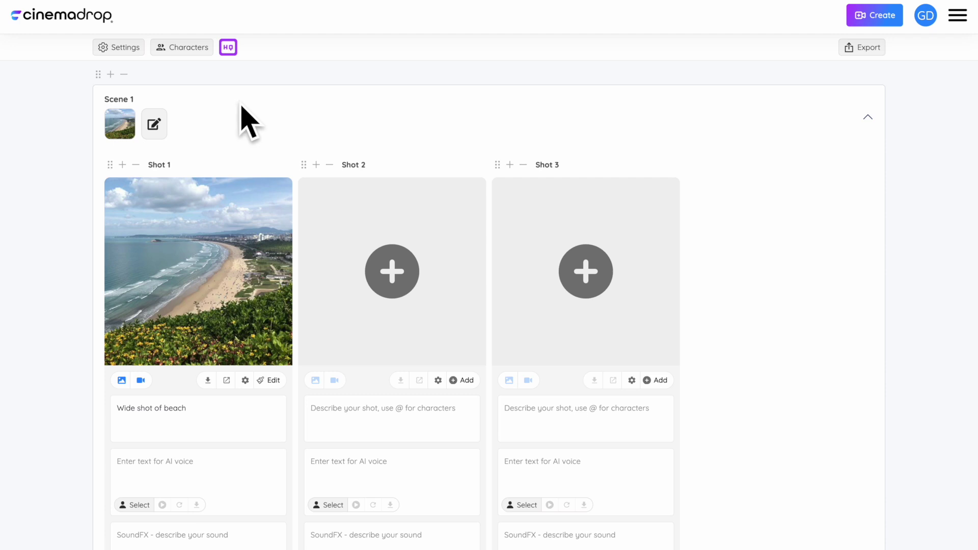
In Scene 1's settings, set the location to "Tropical beach", the weather to "Sunny" and the lighting to Volumetric.
left_click(156, 125)
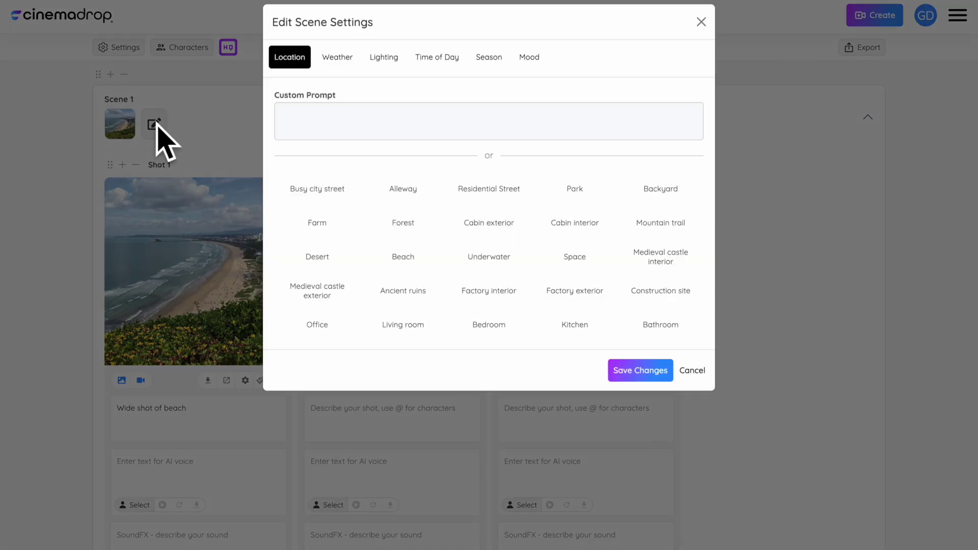
left_click(379, 132)
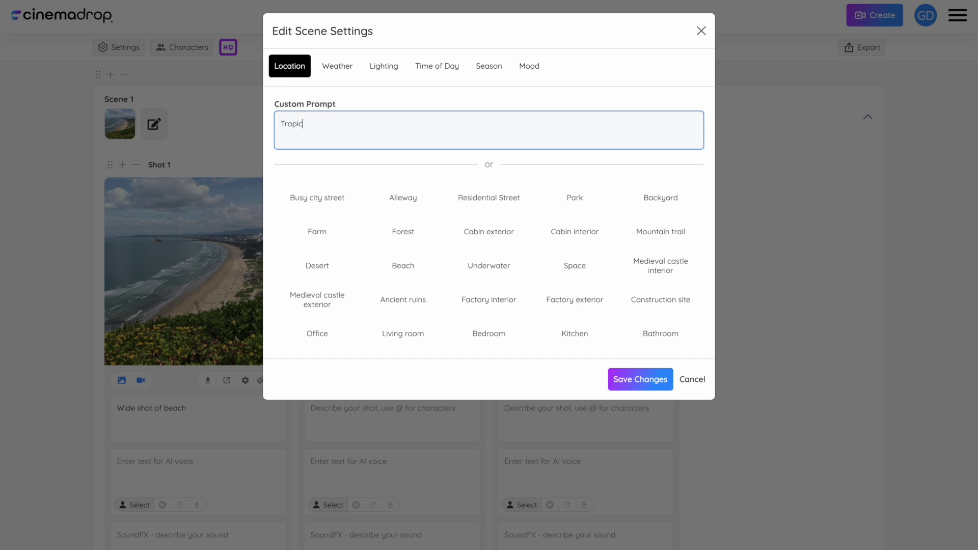
left_click(340, 67)
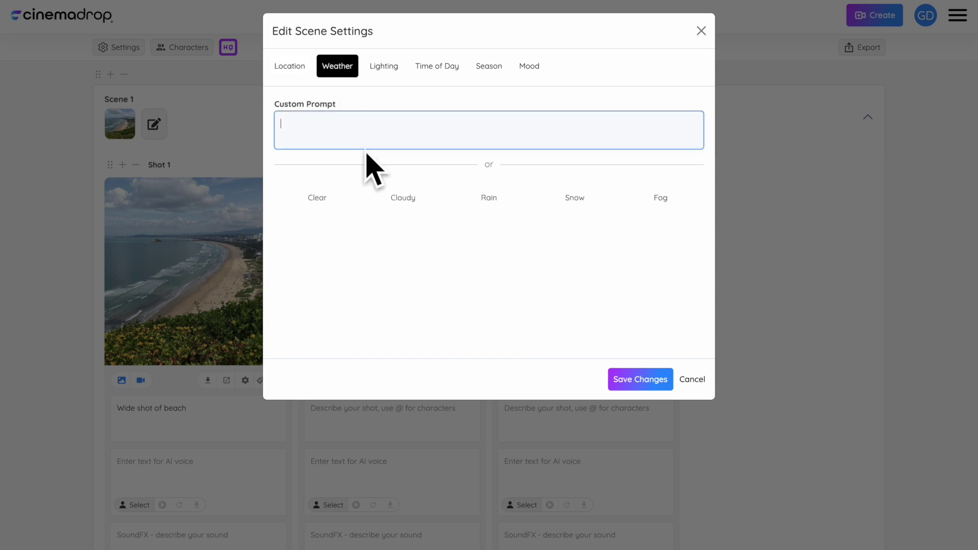
left_click(384, 67)
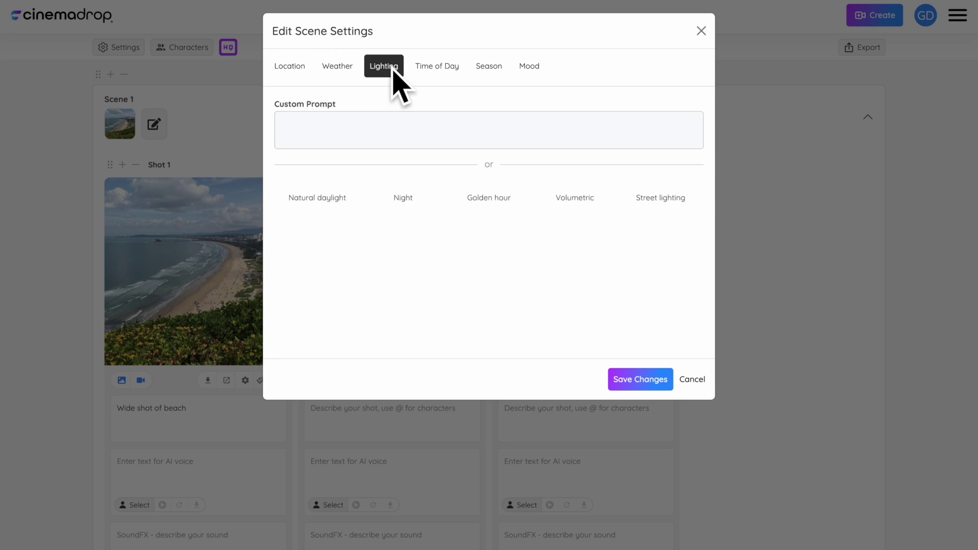
Set Scene 1's time of day to Mid-afternoon, season to Summer and mood to Romantic, and save the scene settings.
left_click(453, 72)
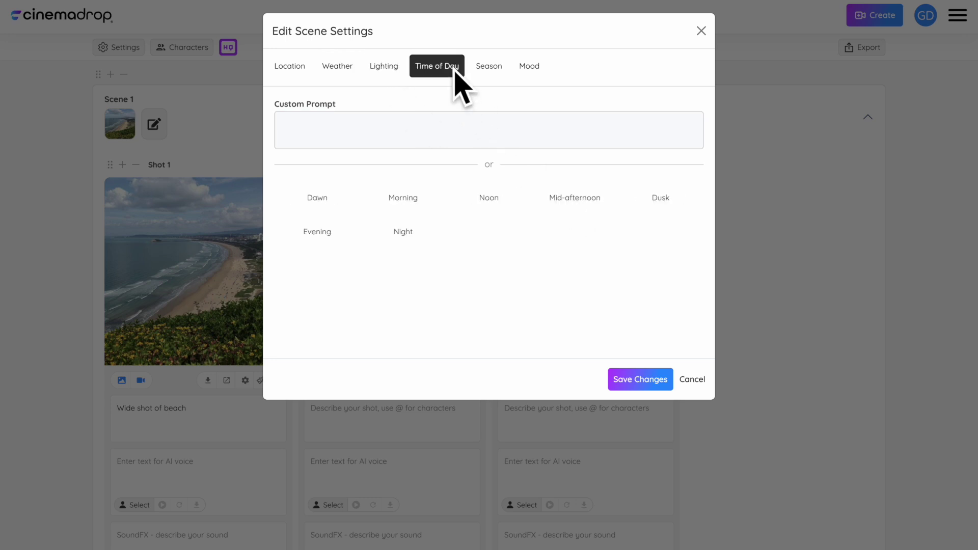
left_click(563, 202)
left_click(497, 68)
left_click(387, 198)
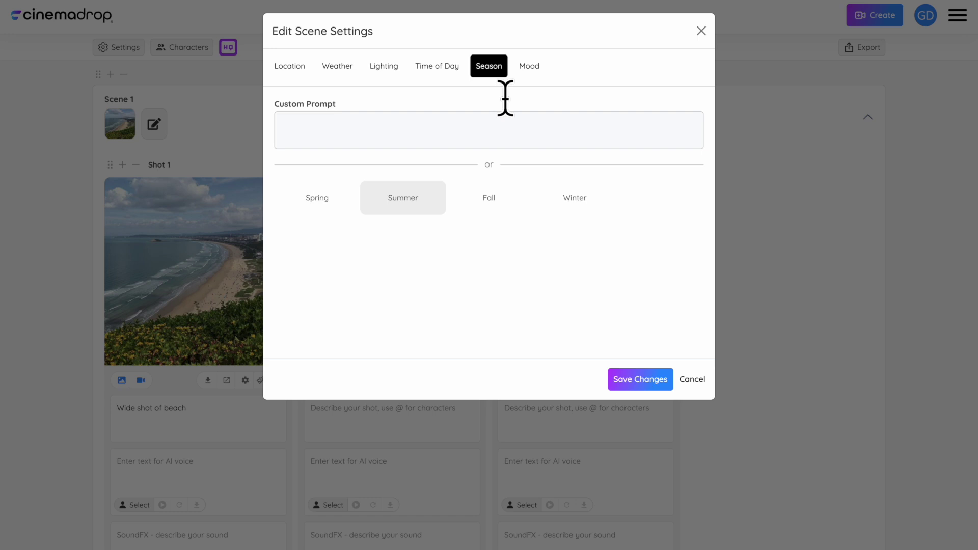
left_click(535, 67)
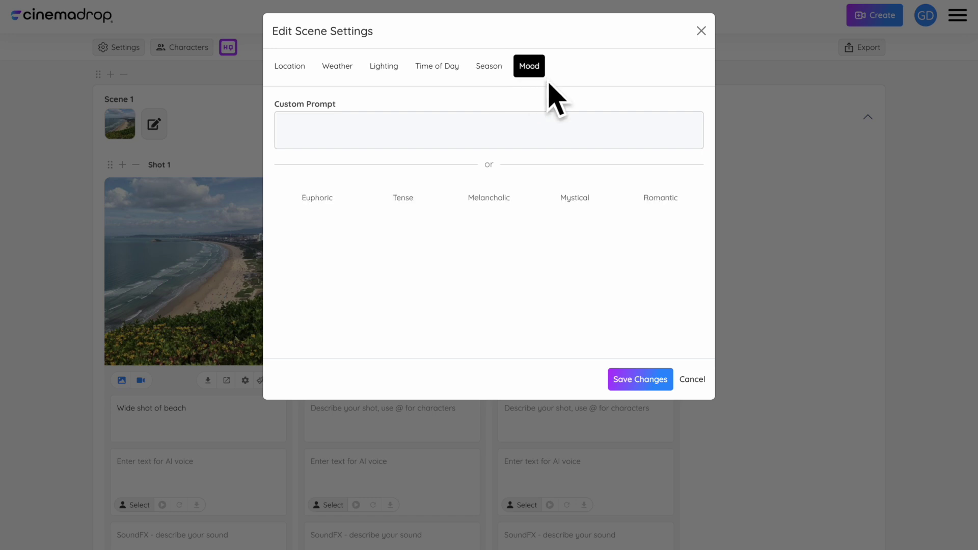
left_click(656, 202)
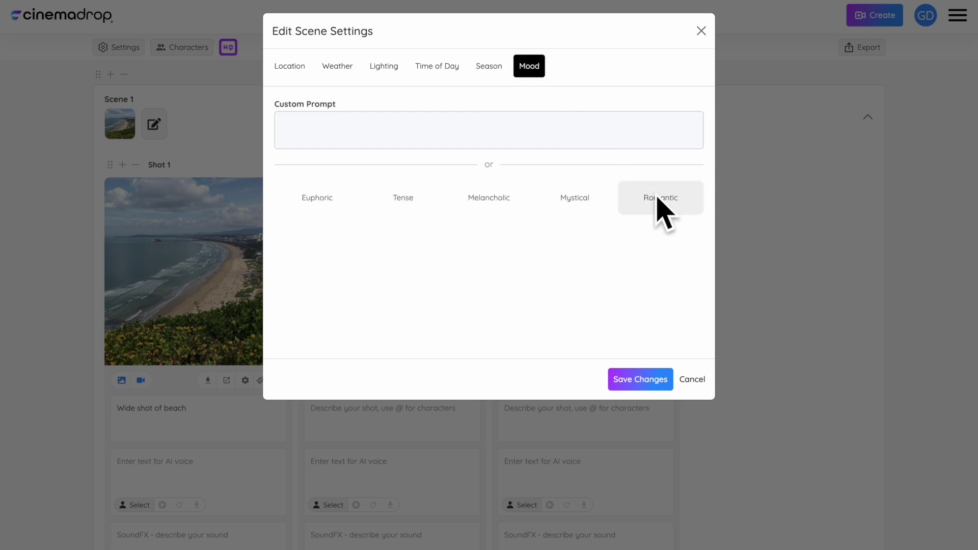
left_click(637, 383)
Describe both Shot 1 and Shot 2 of Scene 1 as "Wide shot" and generate their images.
triple_click(199, 412)
type("Wid")
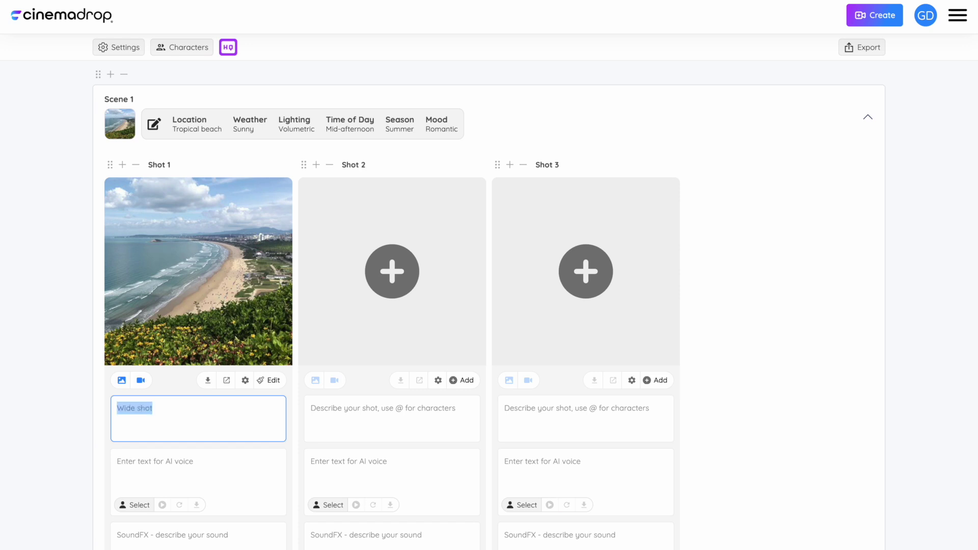
left_click(363, 426)
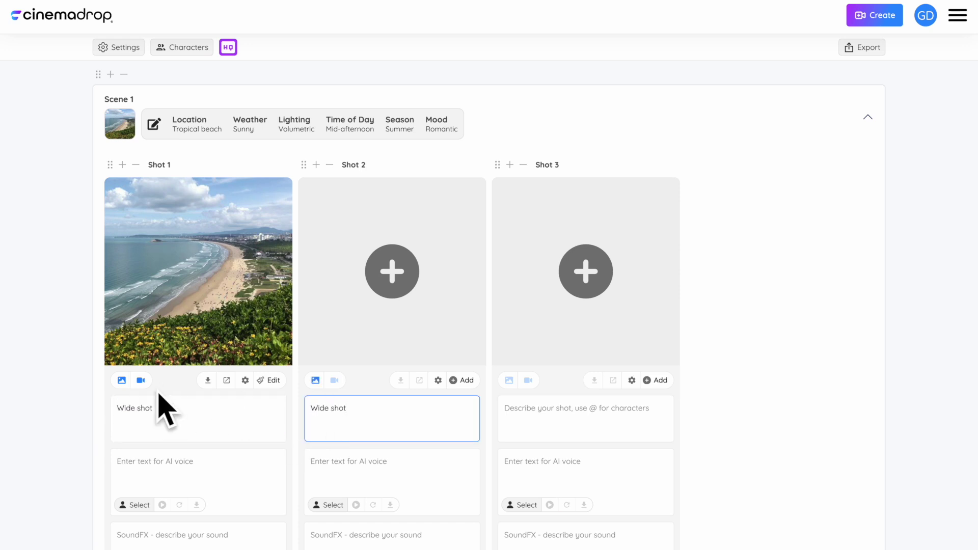
left_click(121, 380)
left_click(315, 381)
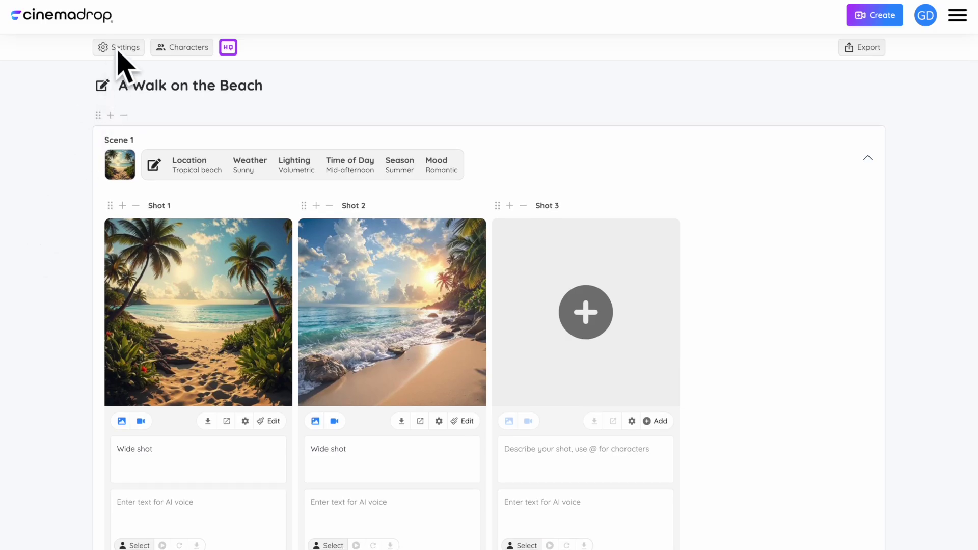
Set the storyboard's image model to Flux Raw and regenerate the images of Shots 1 and 2.
left_click(121, 48)
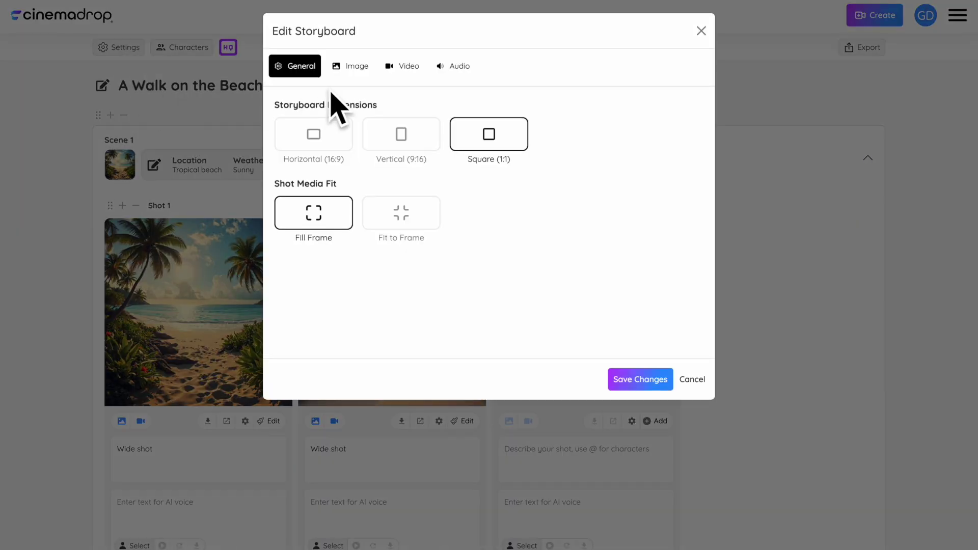
left_click(354, 70)
scroll(382, 232, "down", 1)
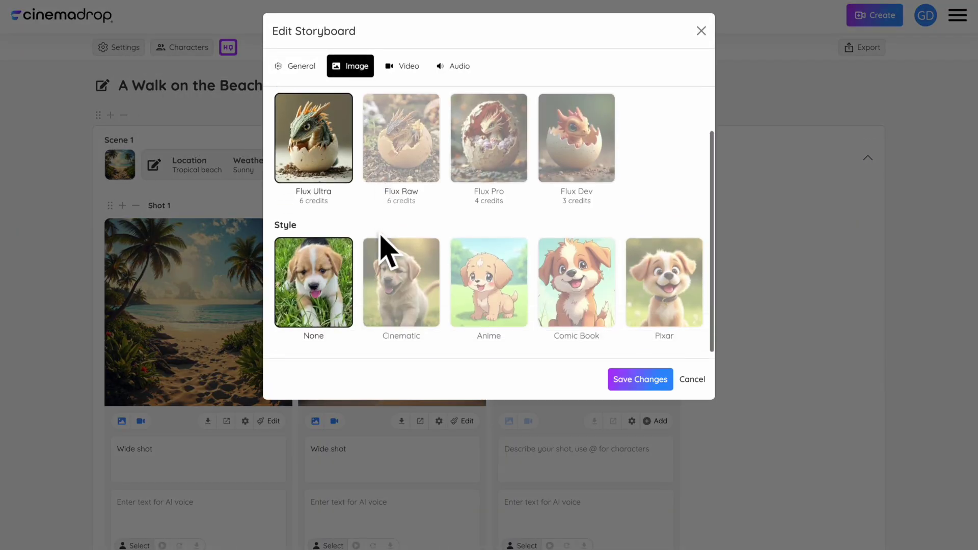
left_click(409, 149)
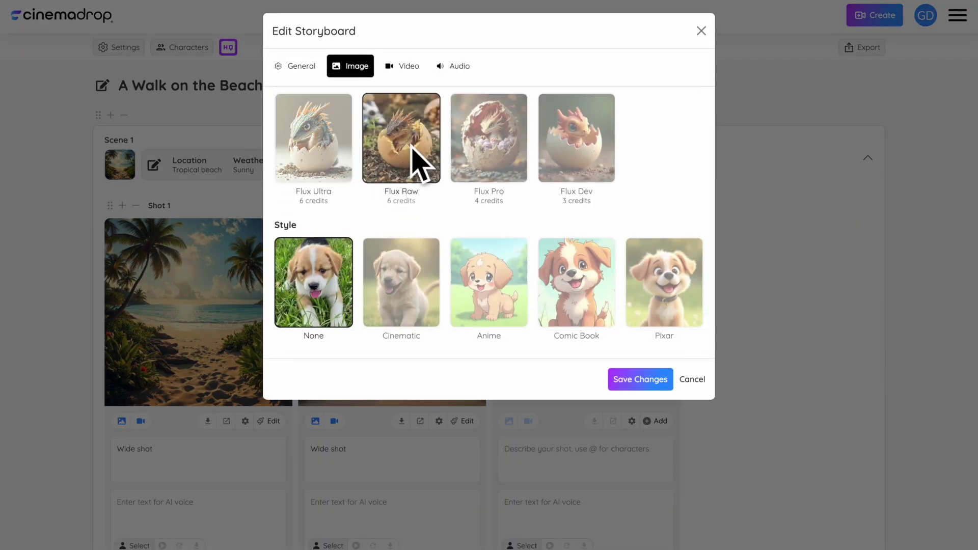
left_click(646, 385)
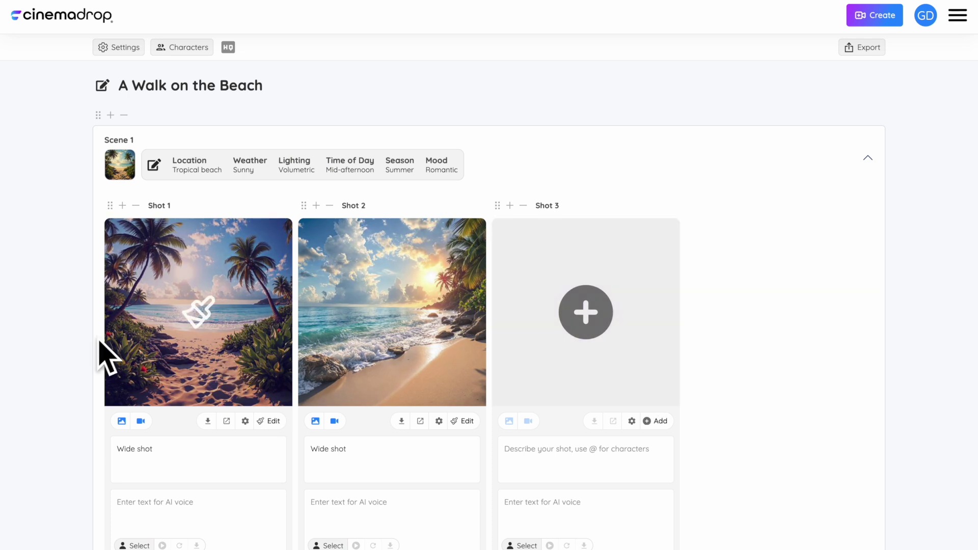
left_click(121, 422)
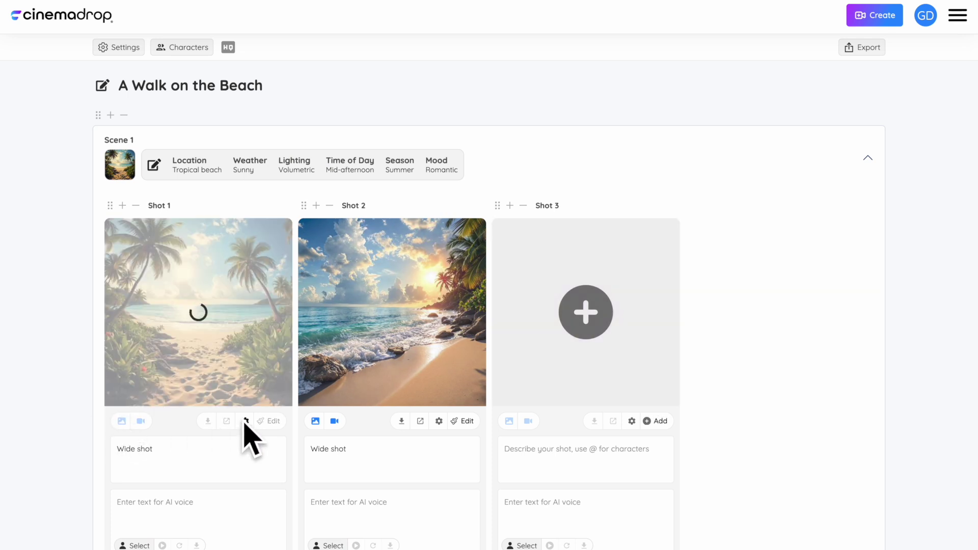
left_click(318, 422)
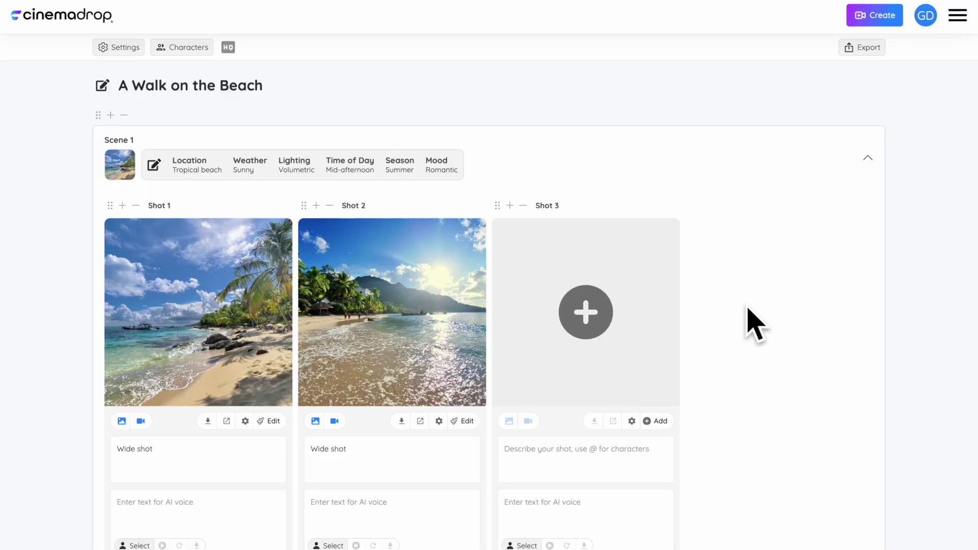
scroll(755, 324, "down", 1)
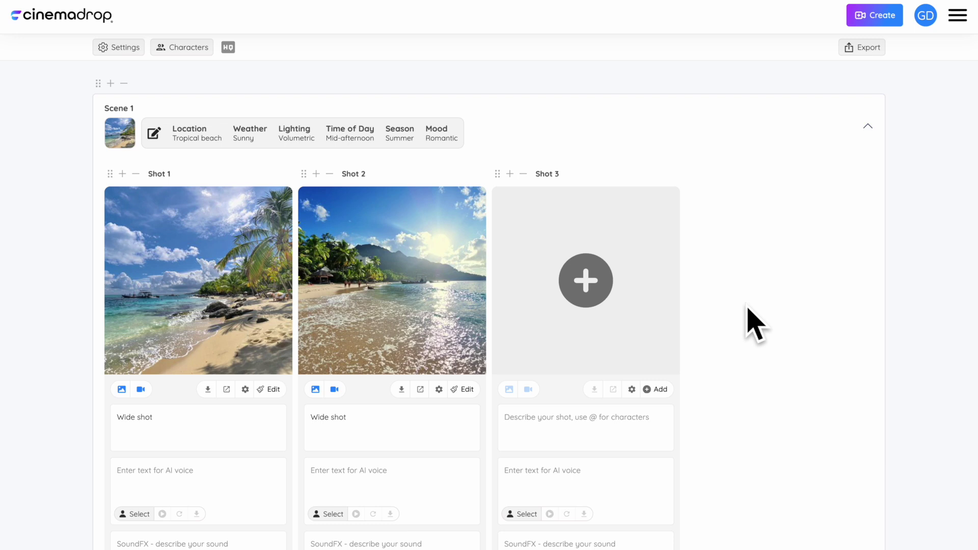
left_click(601, 429)
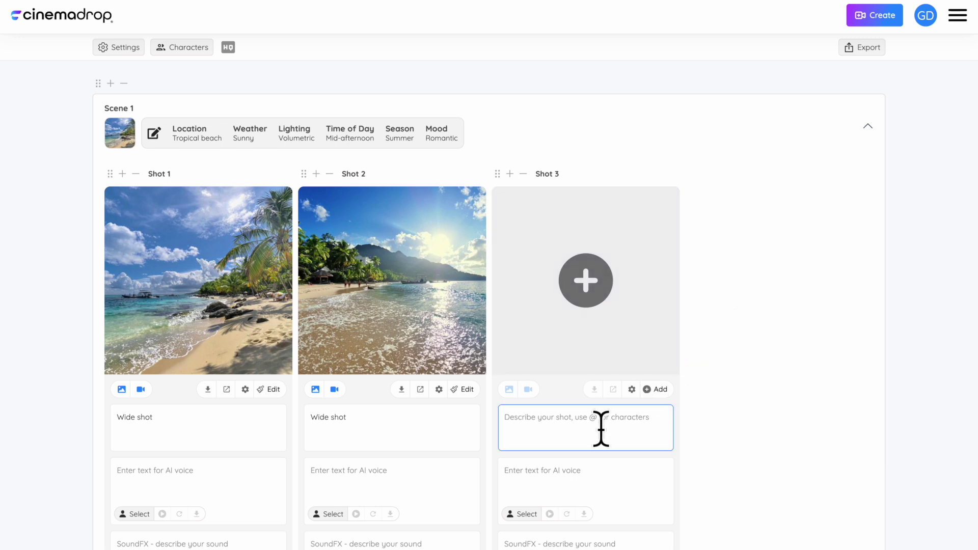
type("@")
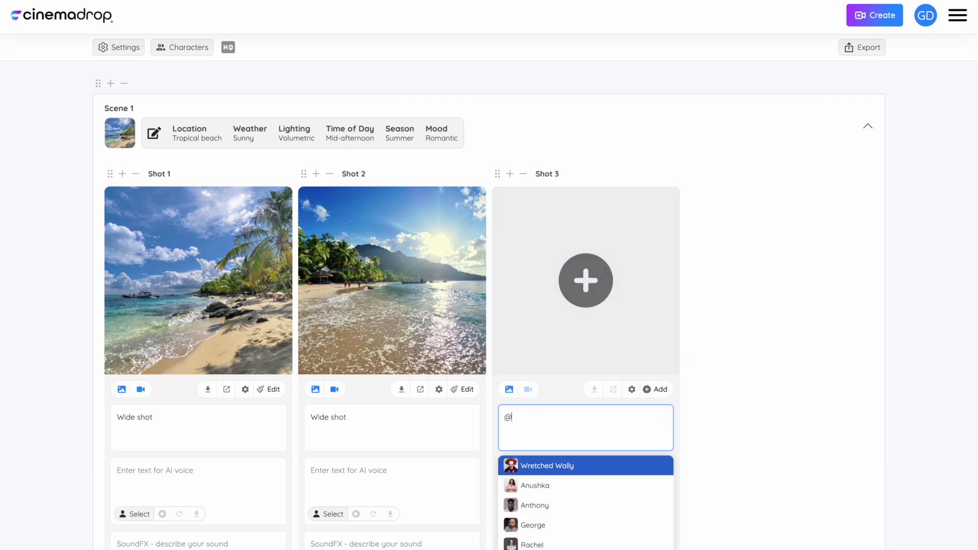
type("mor")
key("Return")
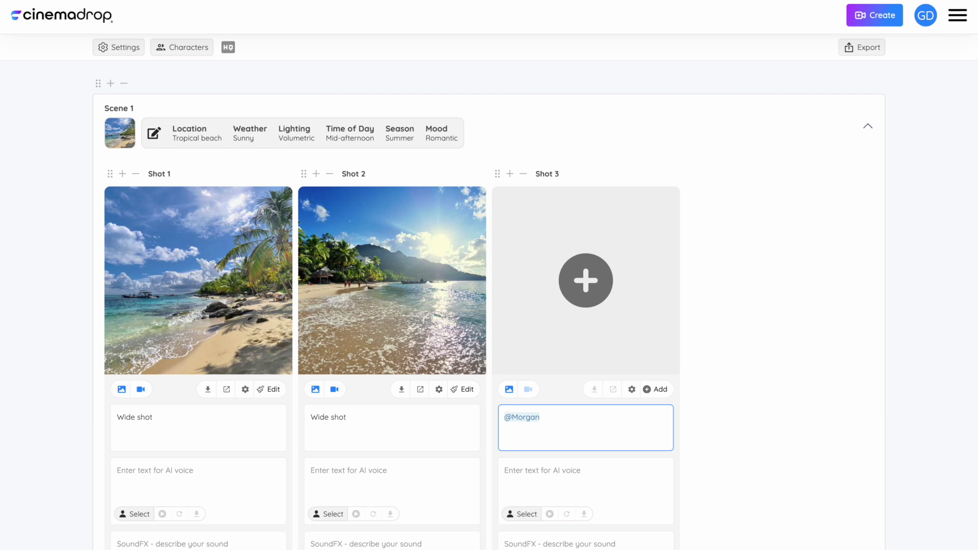
type("walking")
left_click(510, 173)
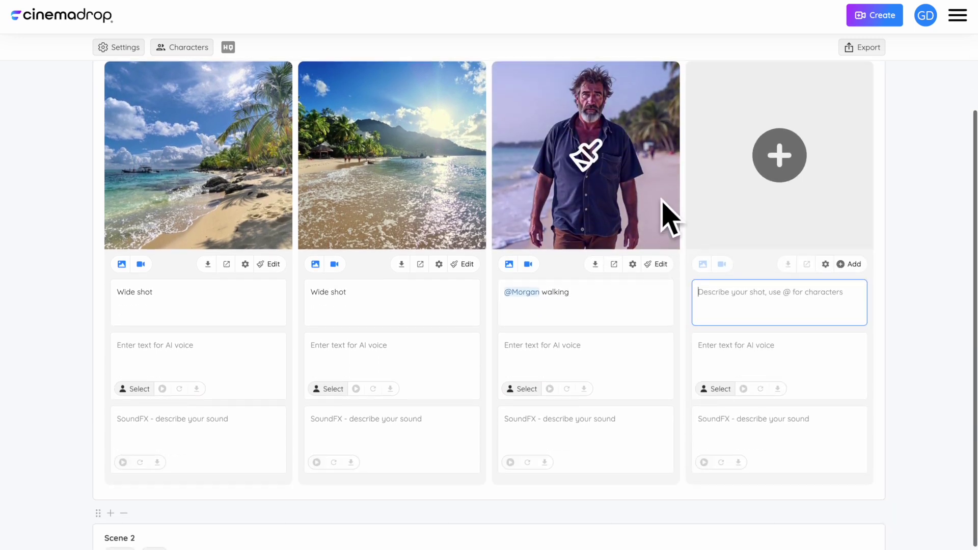
scroll(945, 209, "up", 1)
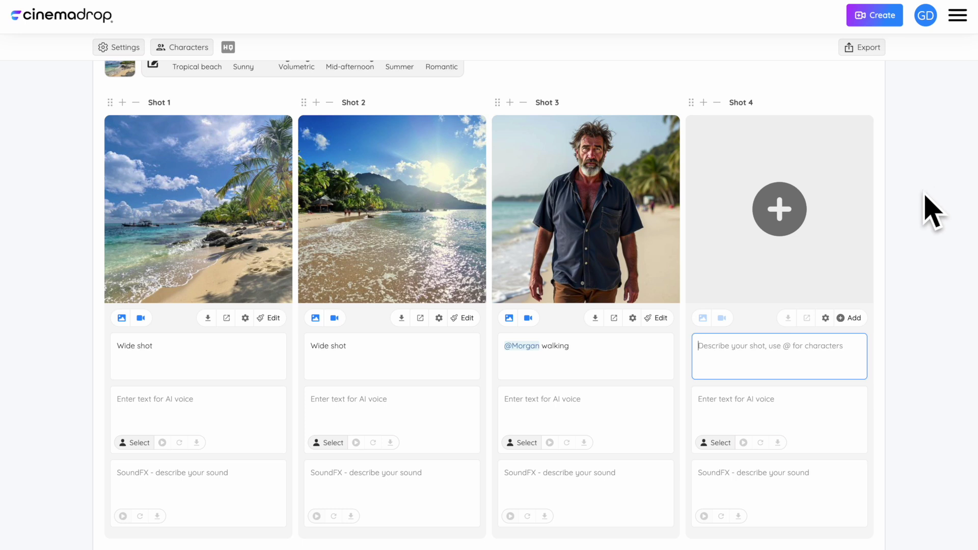
left_click(835, 226)
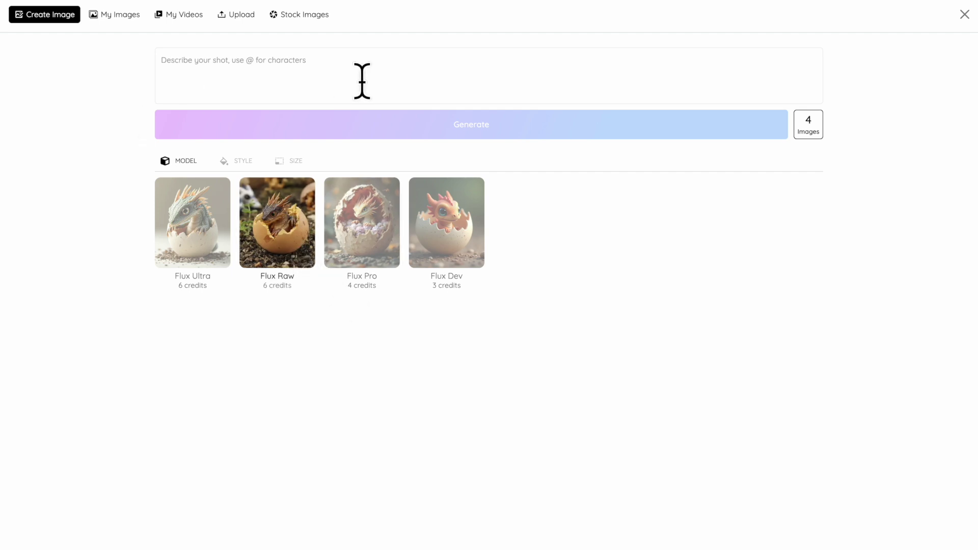
left_click(380, 80)
left_click(243, 161)
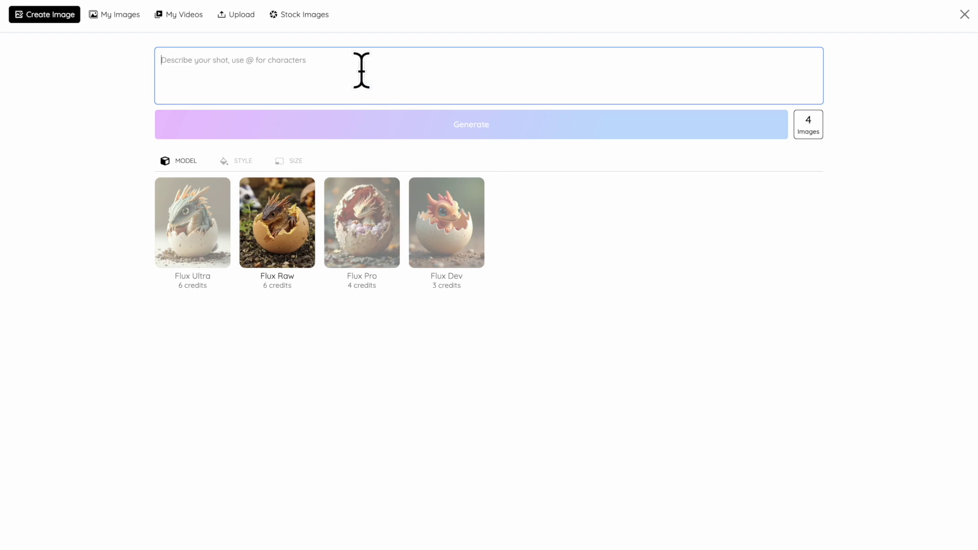
type("@mor")
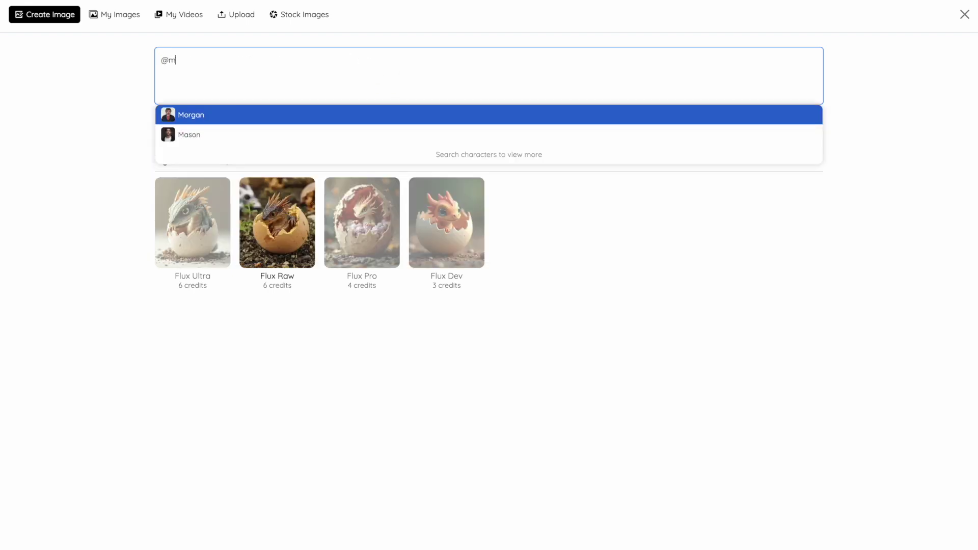
key("Return")
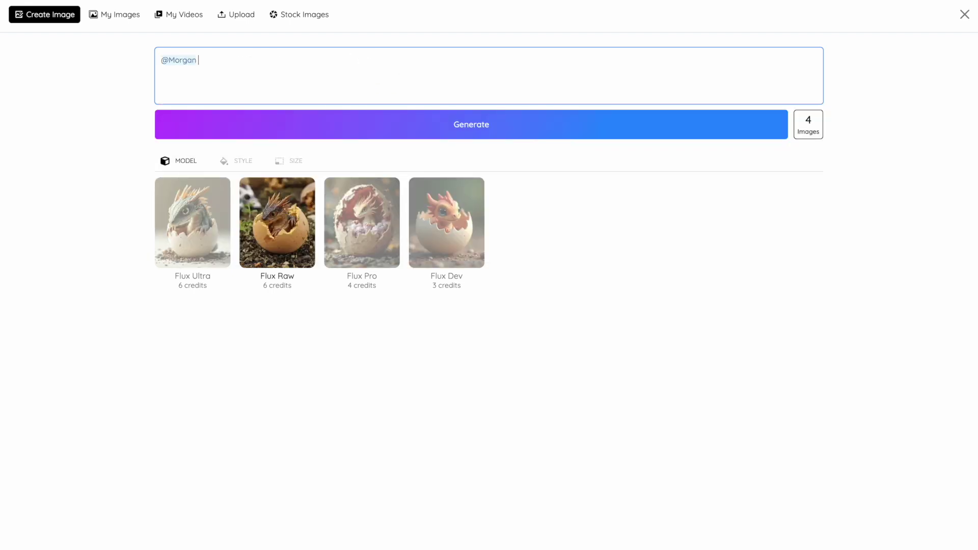
type("walking and drinking from coconut")
left_click(442, 125)
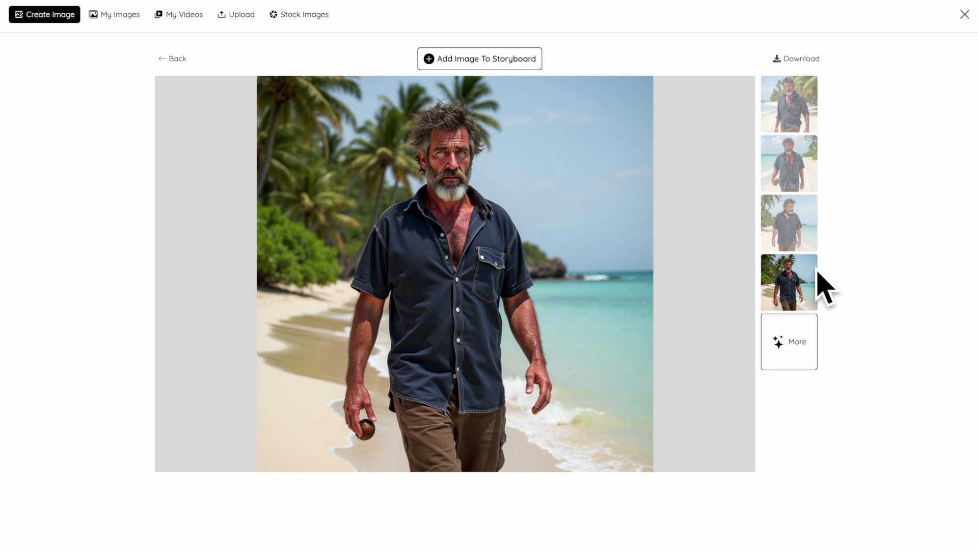
Compare the four generated images for Shot 4, checking how each shows the character and the coconut.
left_click(801, 238)
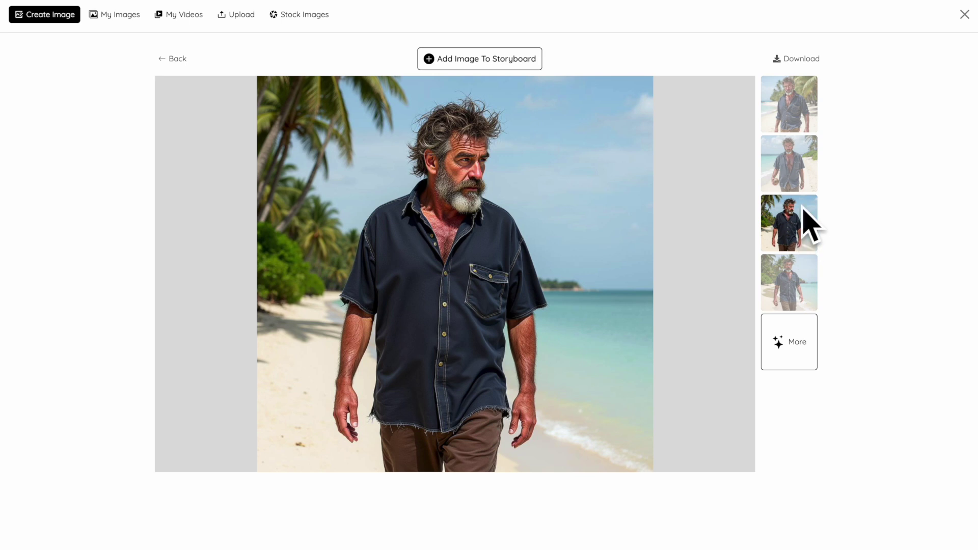
left_click(797, 168)
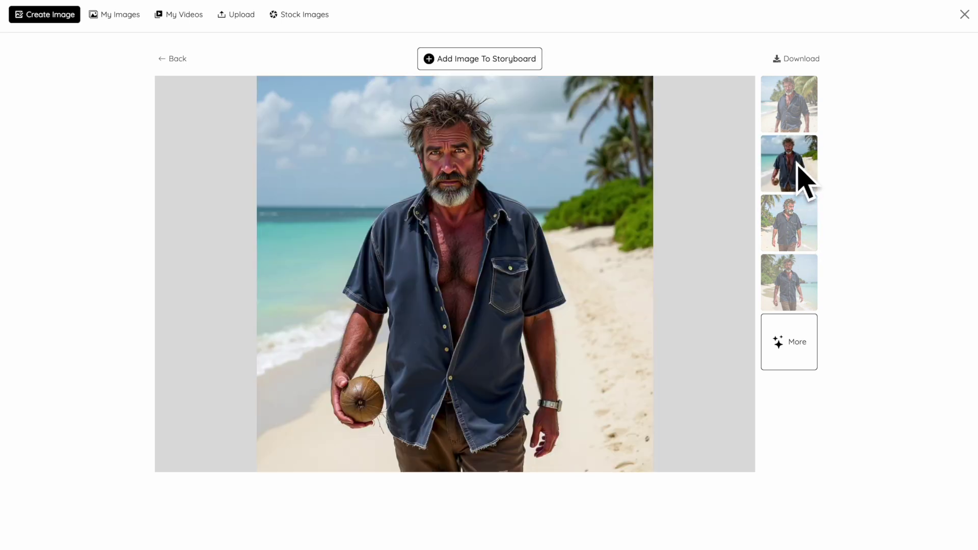
left_click(797, 92)
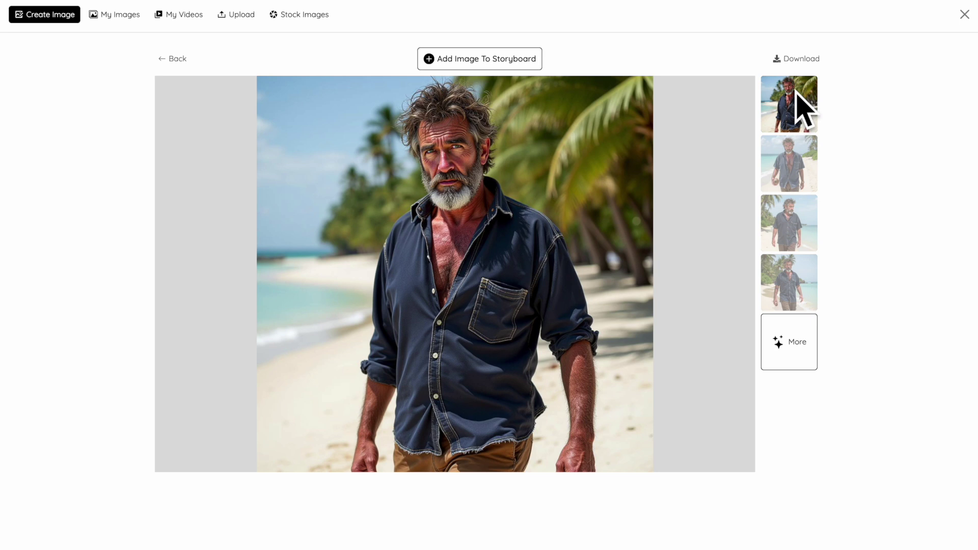
left_click(797, 168)
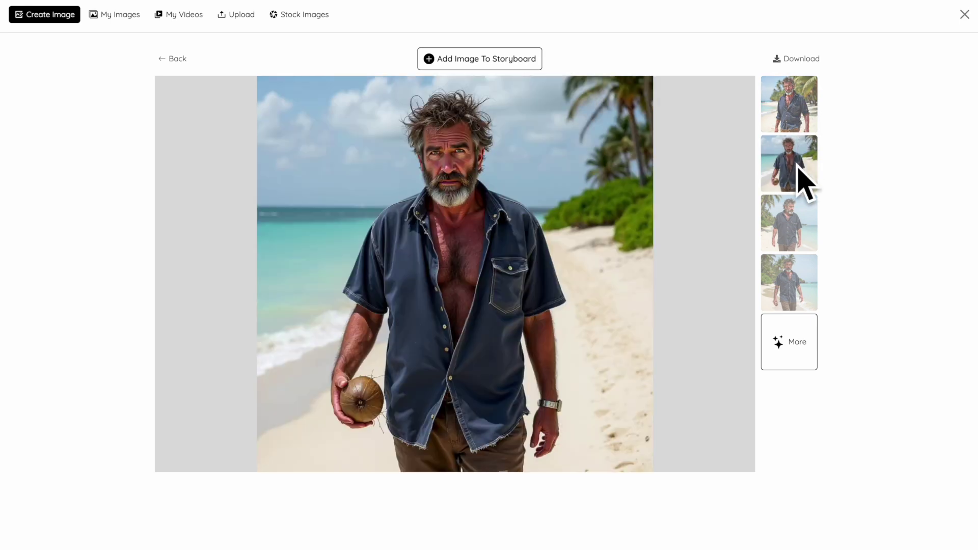
left_click(798, 233)
left_click(801, 280)
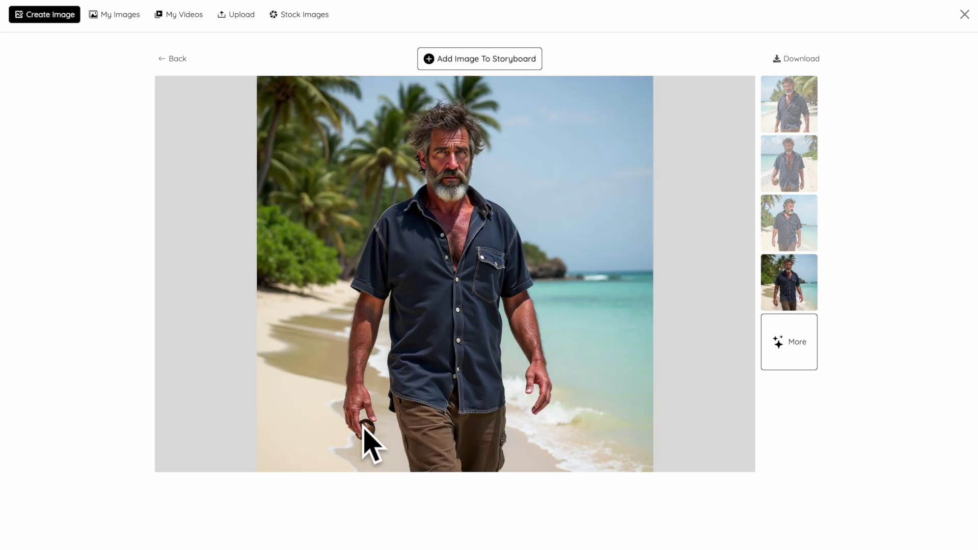
left_click(809, 233)
left_click(804, 170)
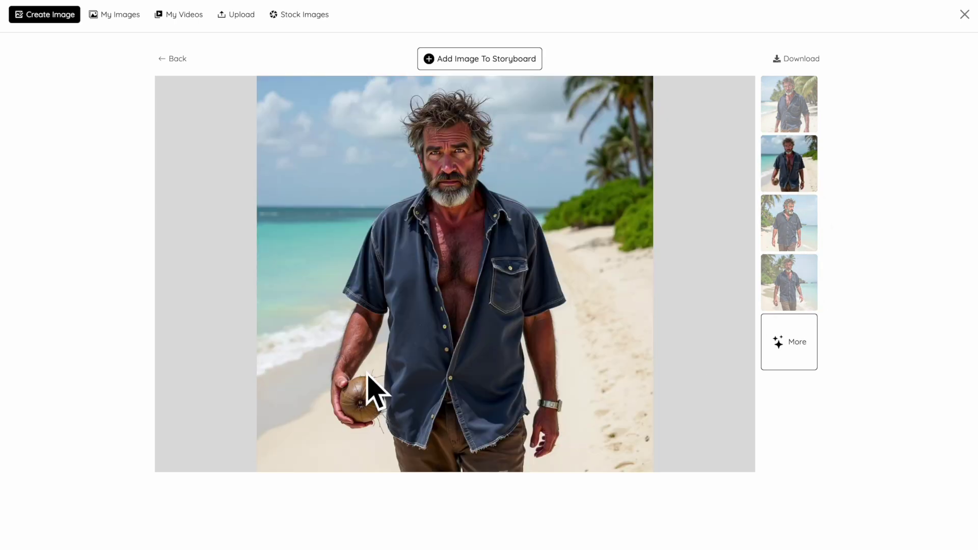
left_click(814, 120)
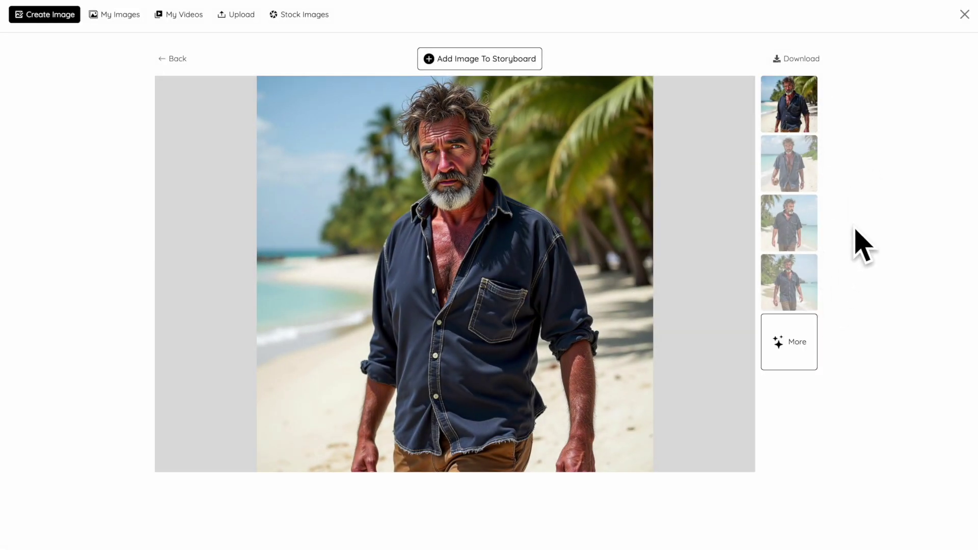
Add the first generated image to the storyboard as Shot 4's image.
left_click(506, 58)
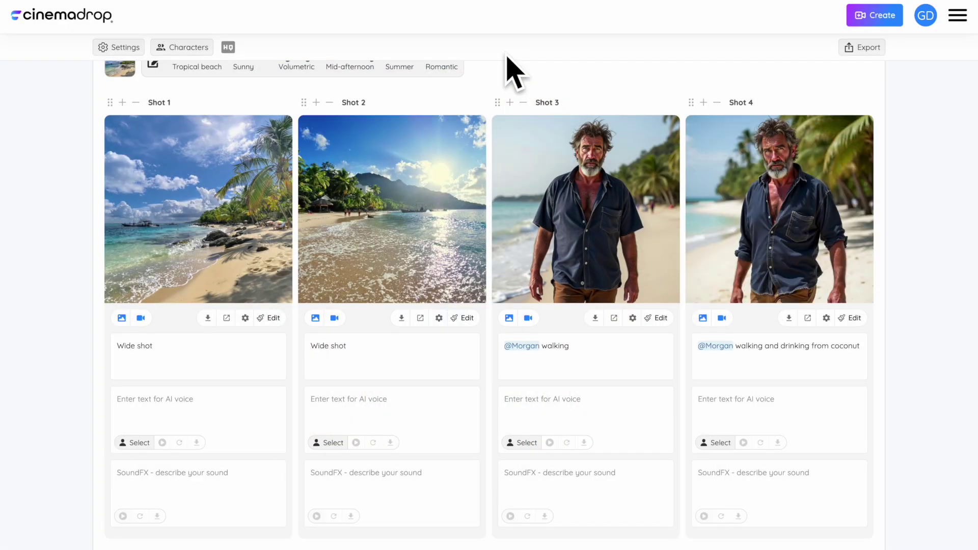
Enter "It's a beautiful sunny day, and Morgan is taking a walk" as Shot 1's AI voice text.
scroll(202, 276, "down", 3)
left_click(202, 277)
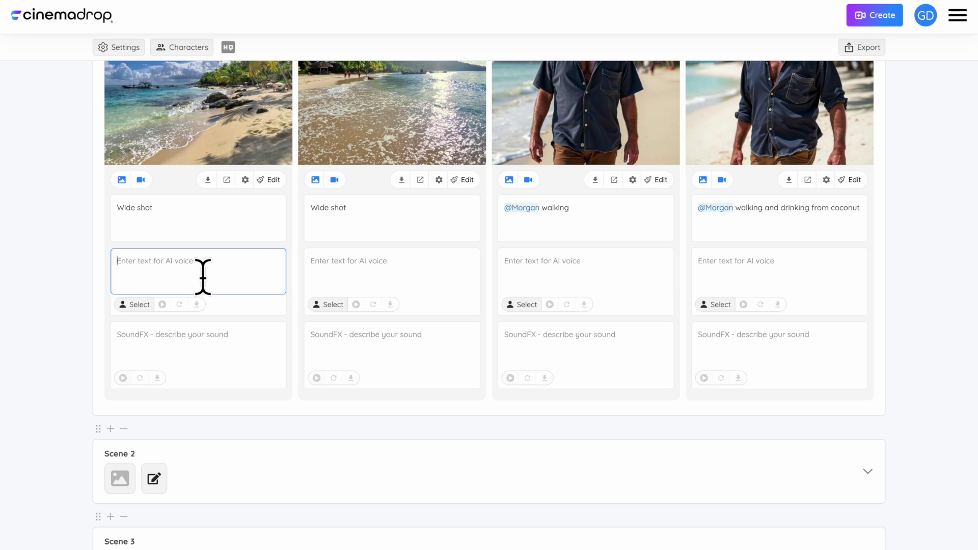
type("It's a beautiful sunny day, and Morgan is taking a walk")
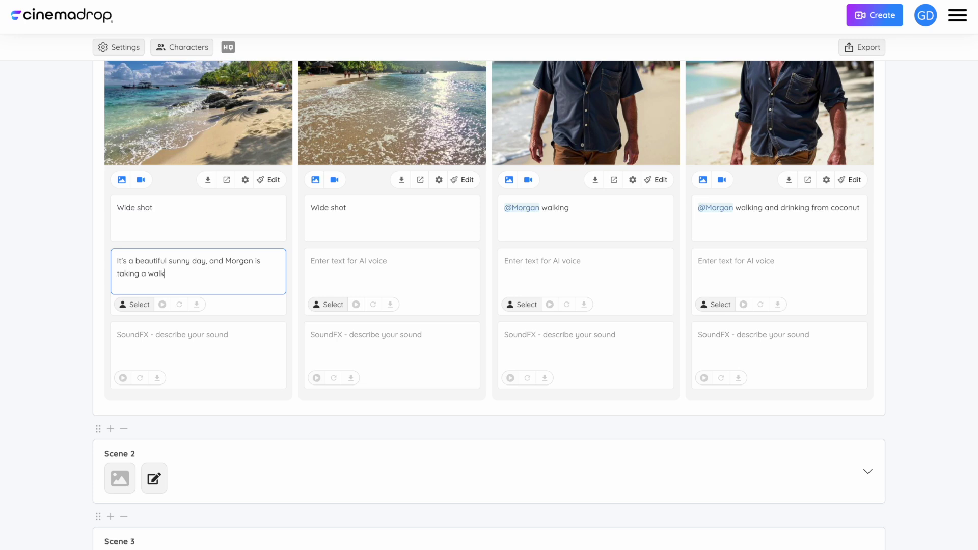
Choose the British voice Edward from the voice library for Shot 1 and generate its narration.
left_click(149, 308)
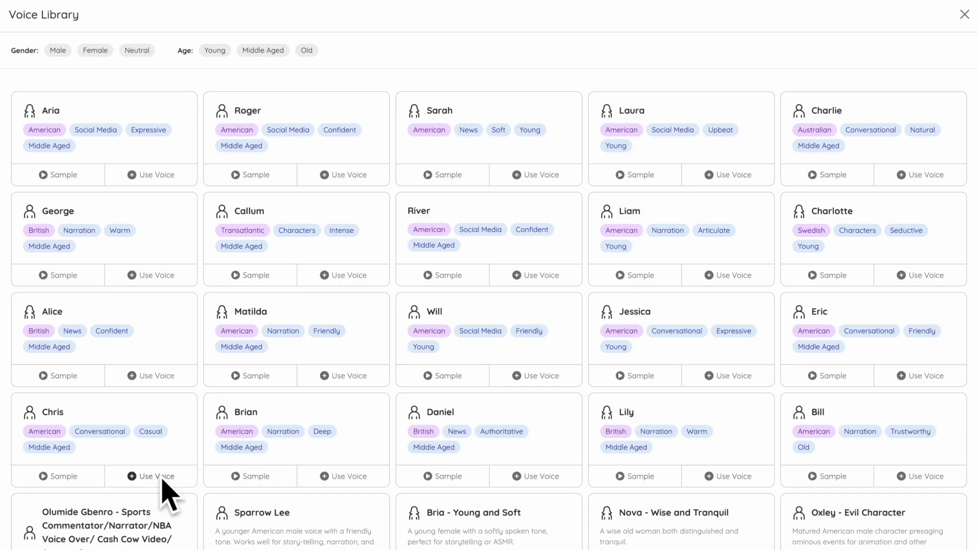
scroll(203, 482, "down", 5)
scroll(209, 484, "down", 10)
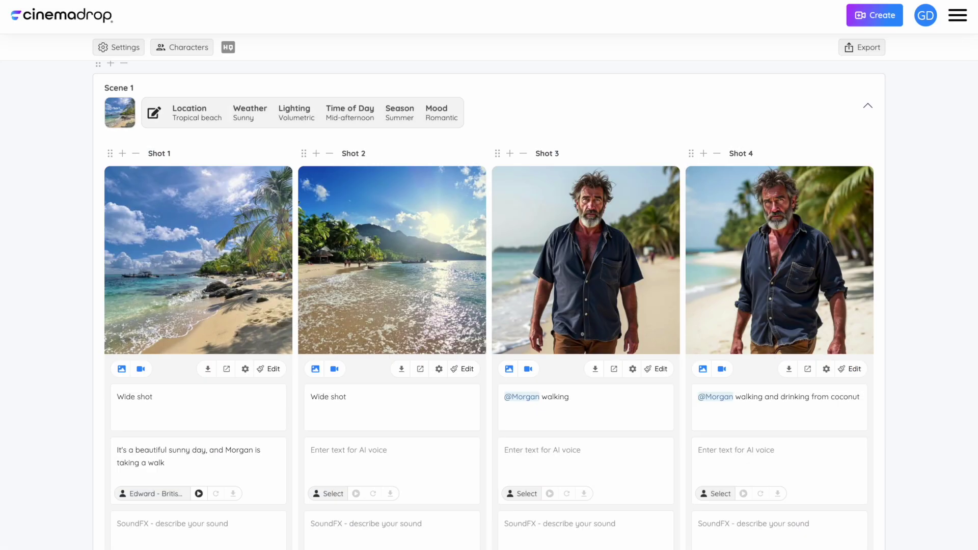
scroll(188, 452, "down", 3)
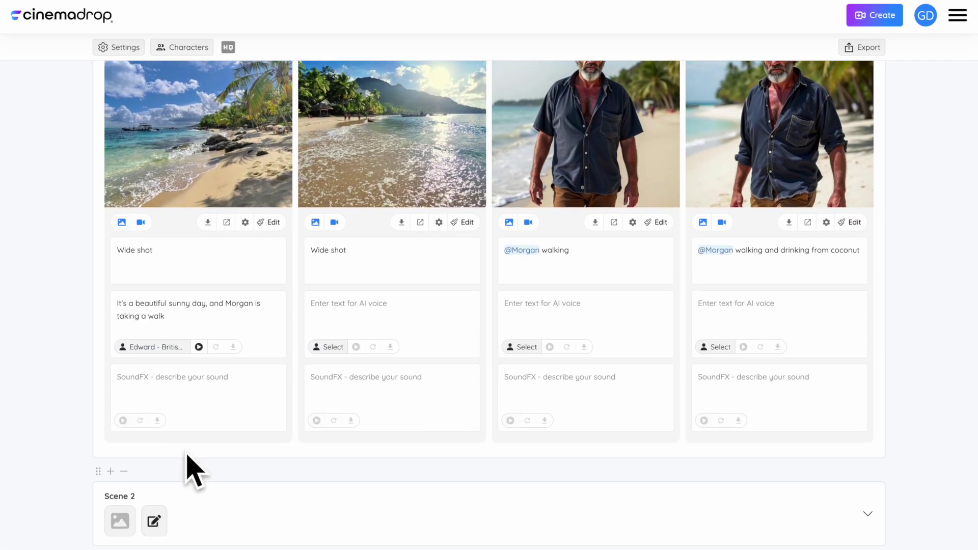
left_click(199, 346)
Describe Shot 3's sound effect as "person walking on beach" and generate it.
scroll(51, 342, "up", 3)
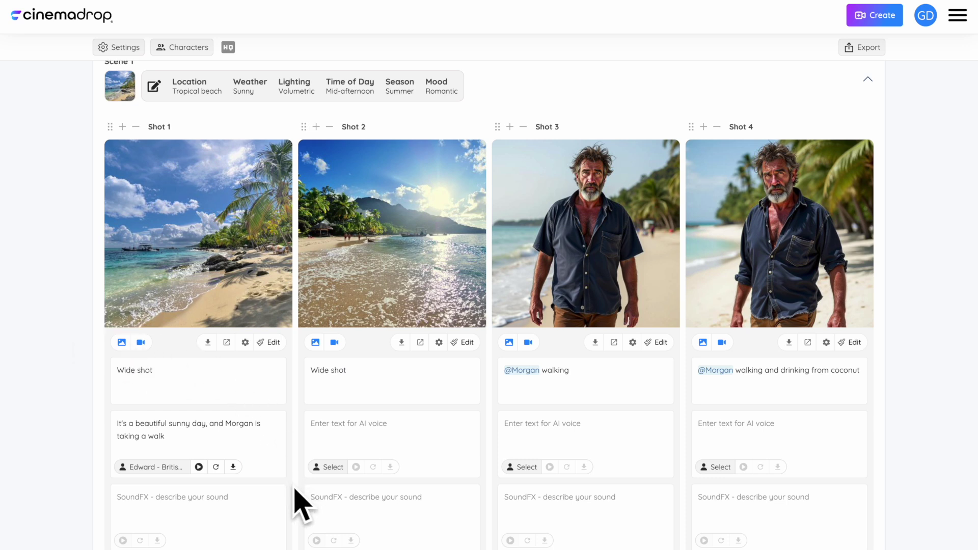
left_click(524, 511)
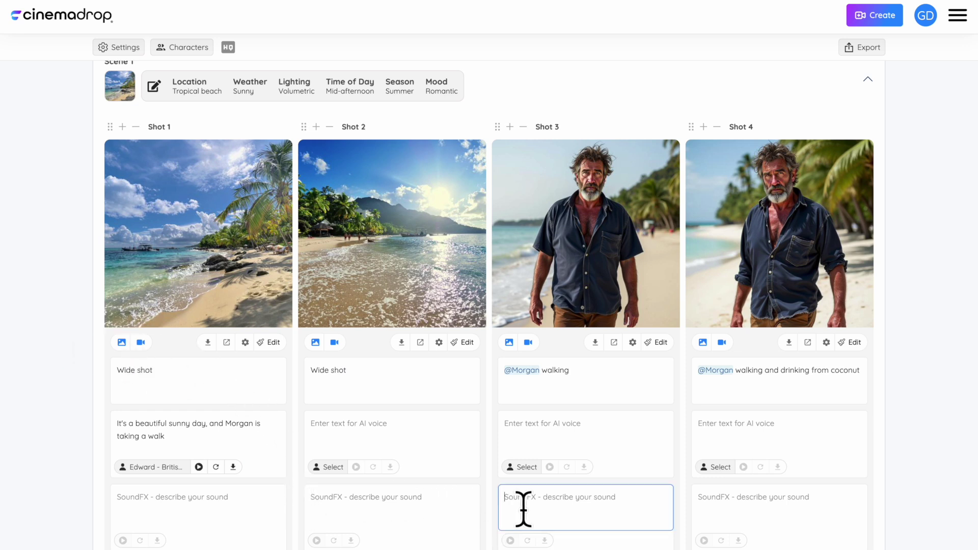
type("person walk")
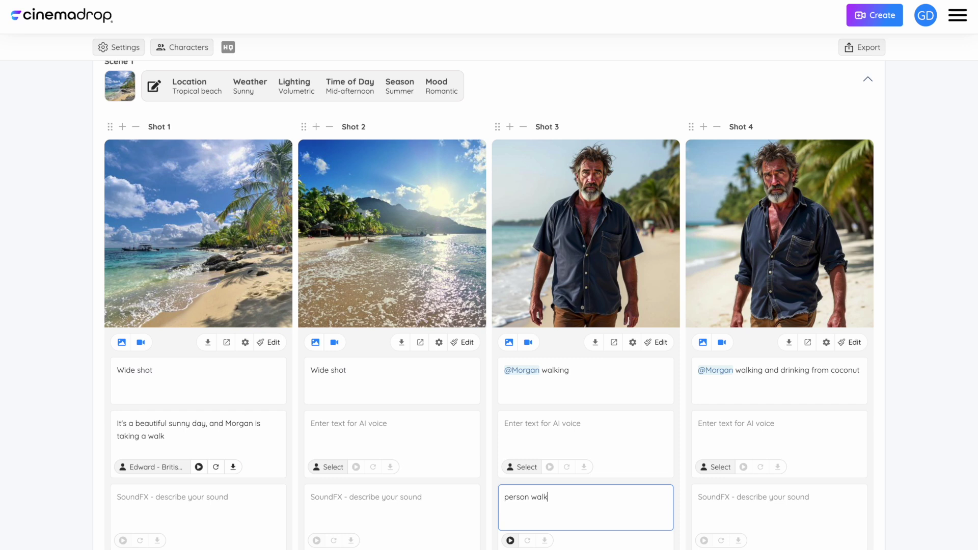
type("ing on beach")
left_click(510, 540)
Describe Shot 4's sound effect as "birds flying on beach".
scroll(529, 502, "down", 2)
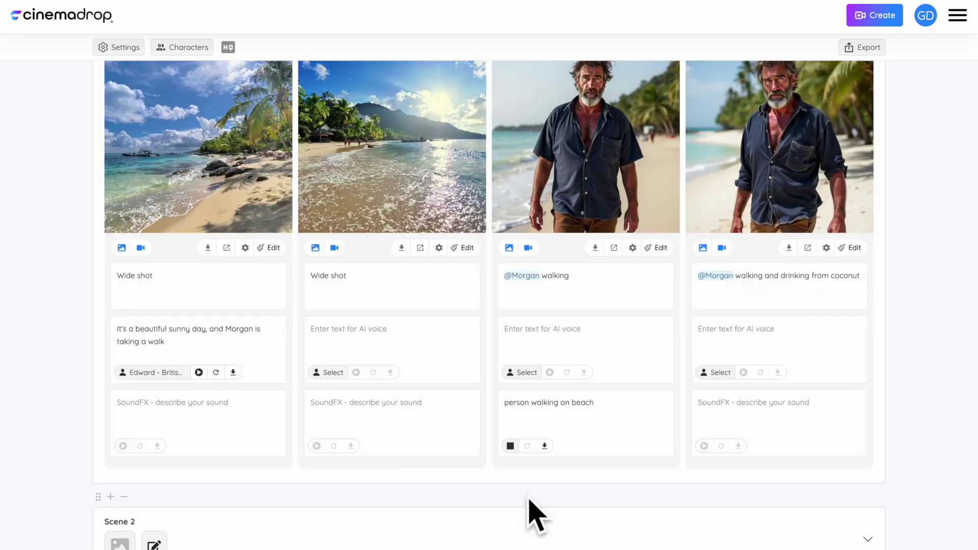
left_click(738, 410)
type("birds flying on beach")
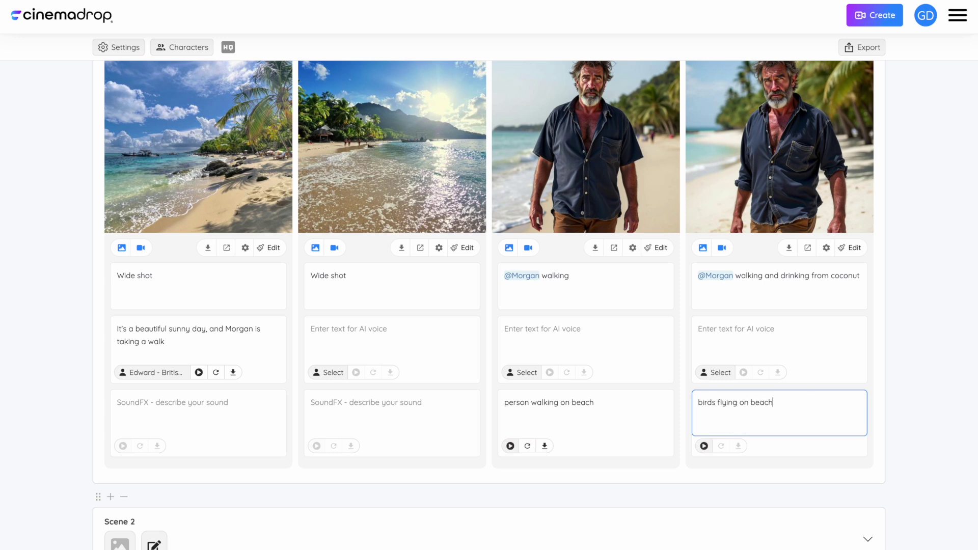
Set Shot 4's SFX duration to 10 seconds and SFX prompt influence to 75%, saving the shot's audio settings.
left_click(826, 248)
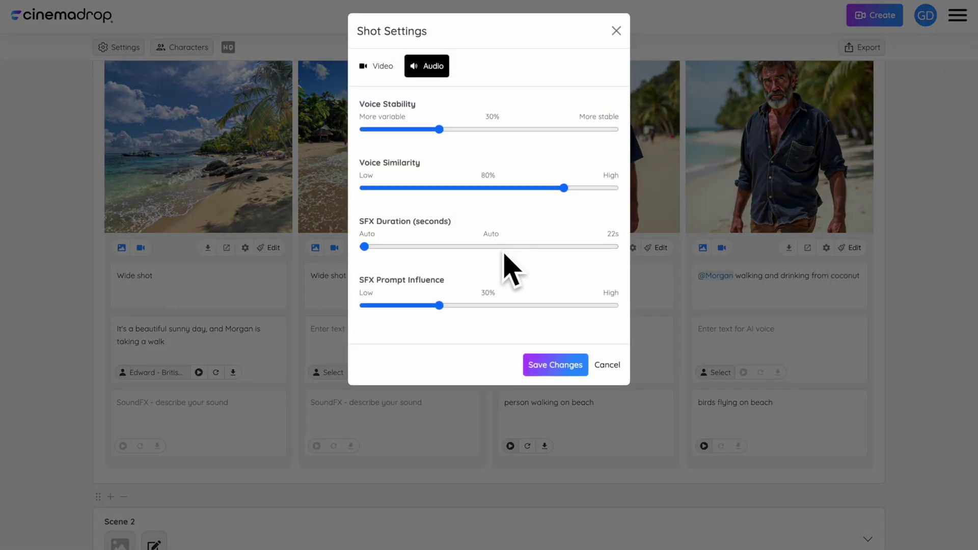
left_click_drag(391, 246, 478, 247)
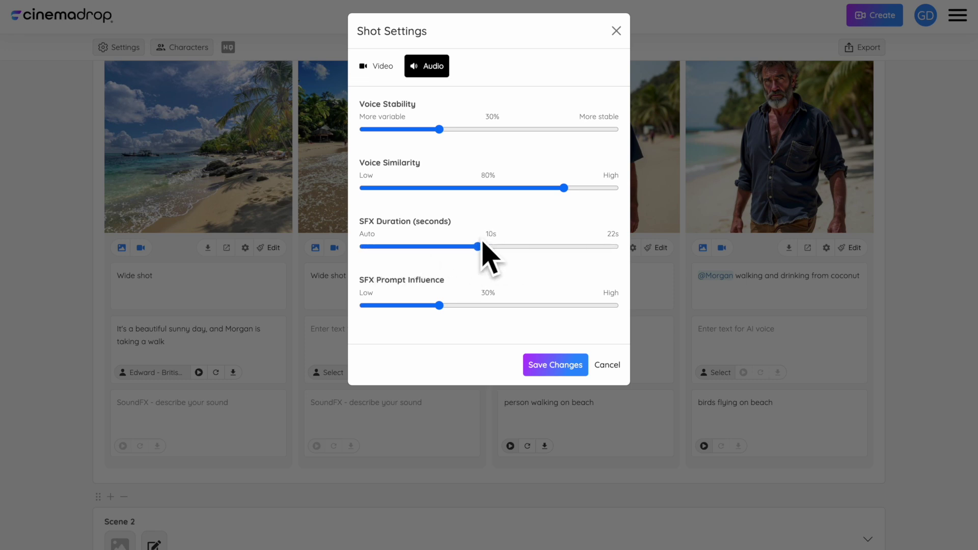
left_click(439, 305)
left_click_drag(439, 305, 552, 305)
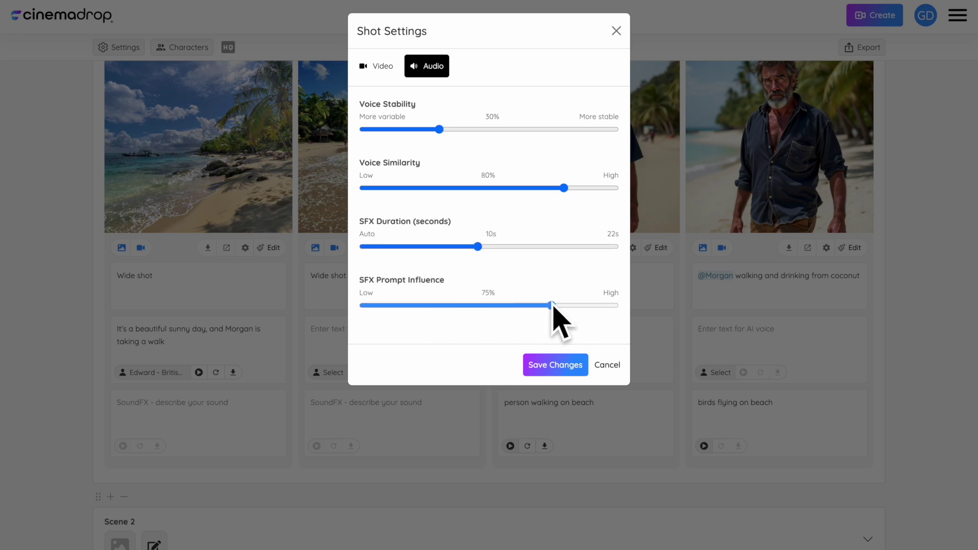
left_click(561, 374)
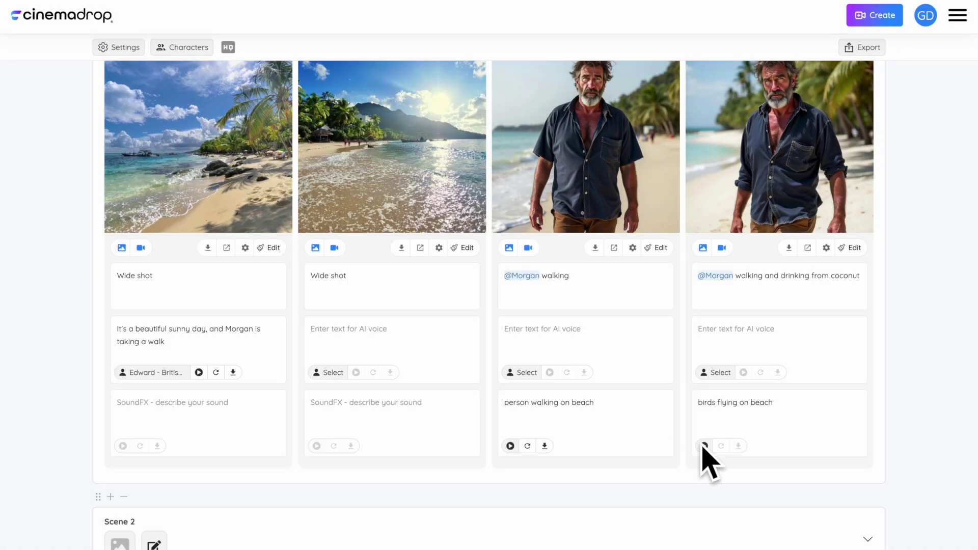
Mask the water and shoreline area in Shot 2's image and regenerate it to add a white boat.
scroll(682, 473, "up", 3)
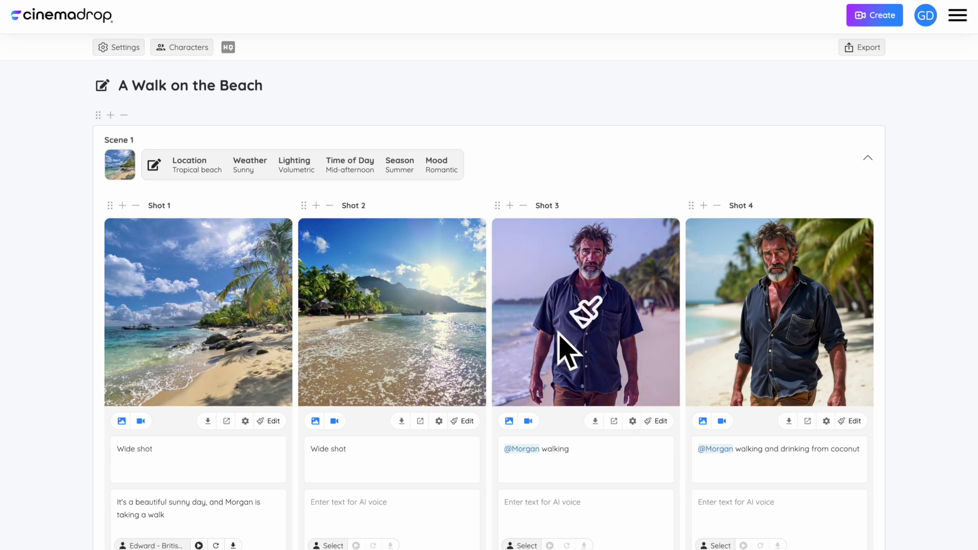
left_click(417, 309)
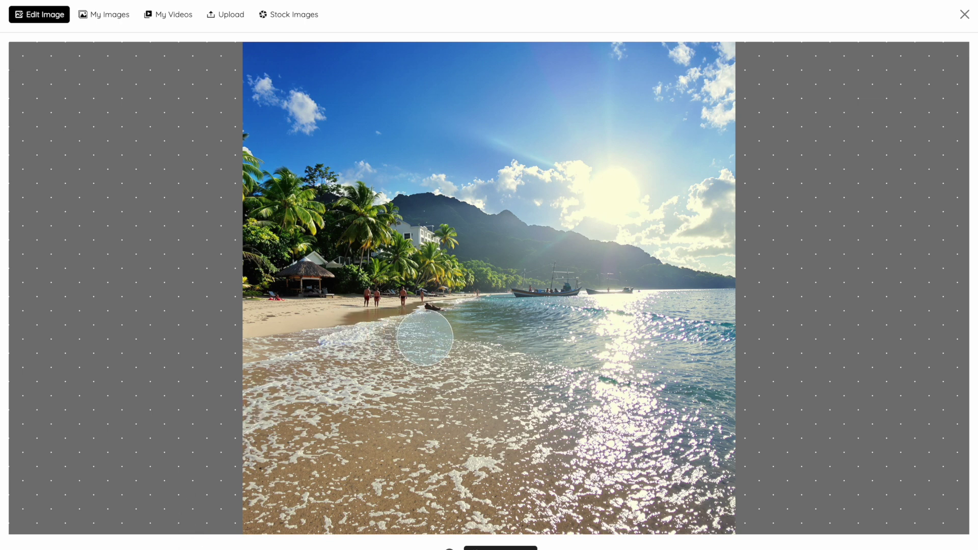
mouse_move(425, 338)
left_mouse_down()
mouse_move(560, 345)
mouse_move(435, 310)
mouse_move(665, 310)
mouse_move(651, 332)
mouse_move(575, 360)
mouse_move(441, 369)
mouse_move(408, 308)
mouse_move(447, 372)
mouse_move(626, 361)
mouse_move(692, 310)
mouse_move(566, 296)
mouse_move(402, 308)
left_mouse_up()
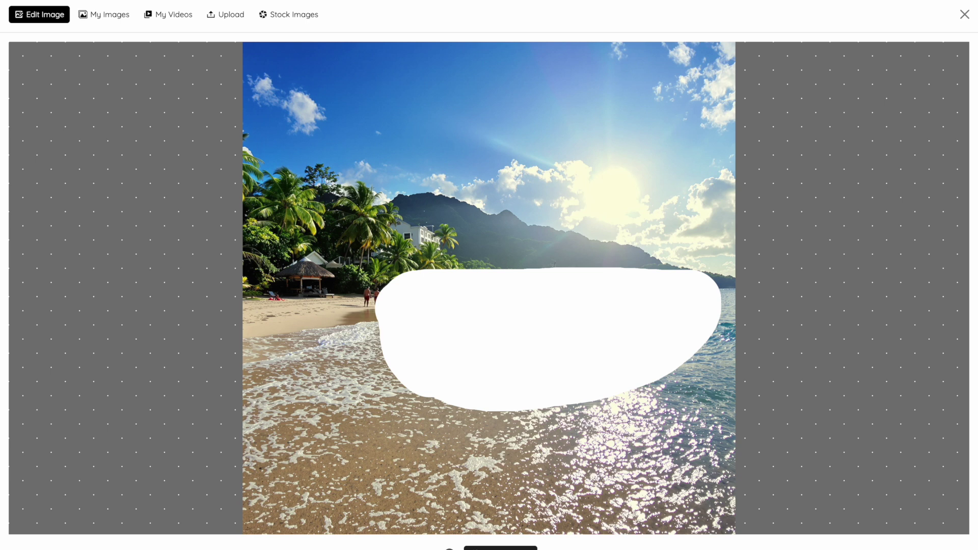
left_click(500, 548)
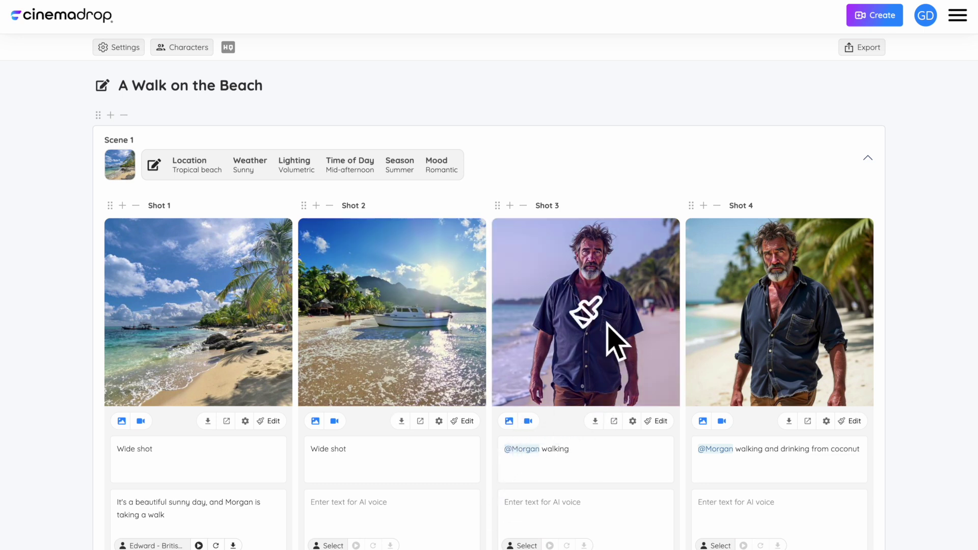
Open Shot 3's image editor and examine the saved images, saved videos and upload options as replacement sources.
left_click(661, 420)
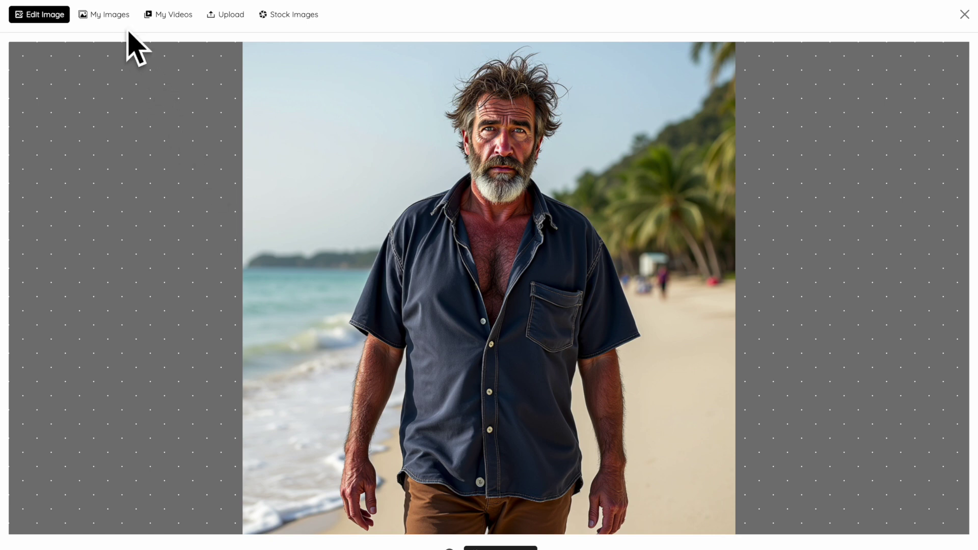
left_click(117, 19)
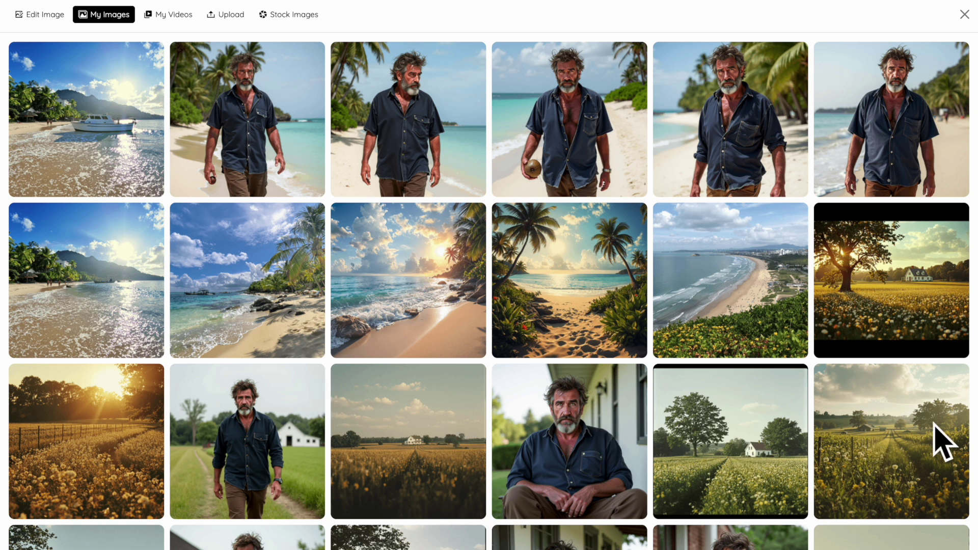
left_click(187, 16)
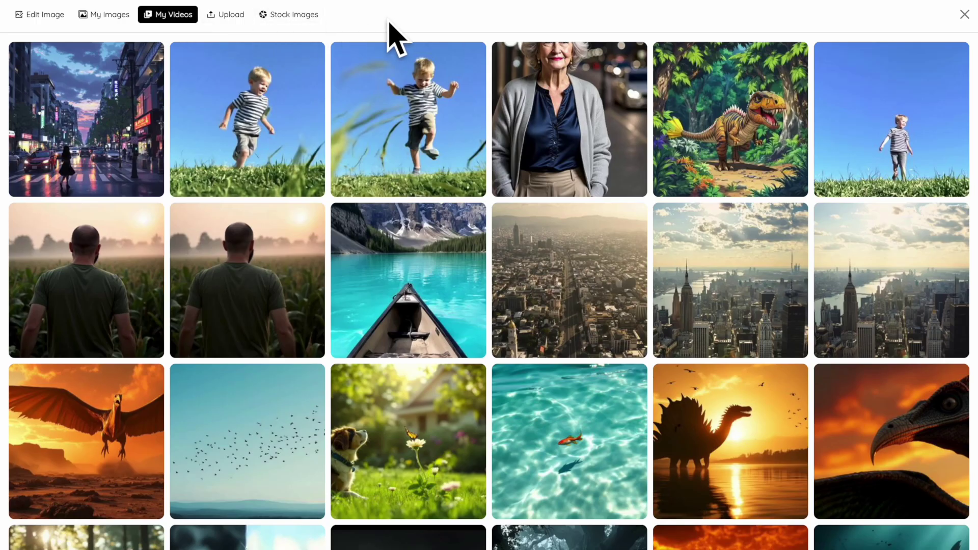
left_click(238, 16)
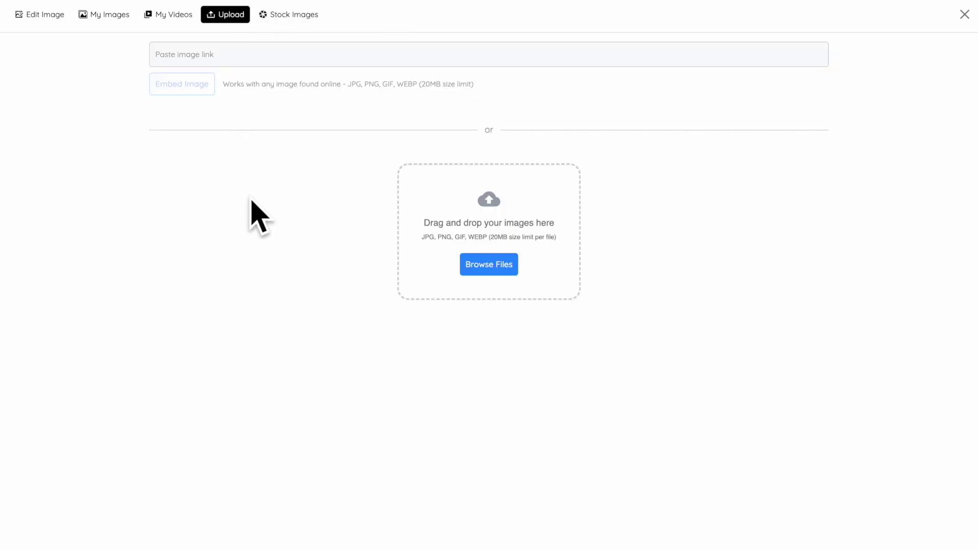
left_click(367, 52)
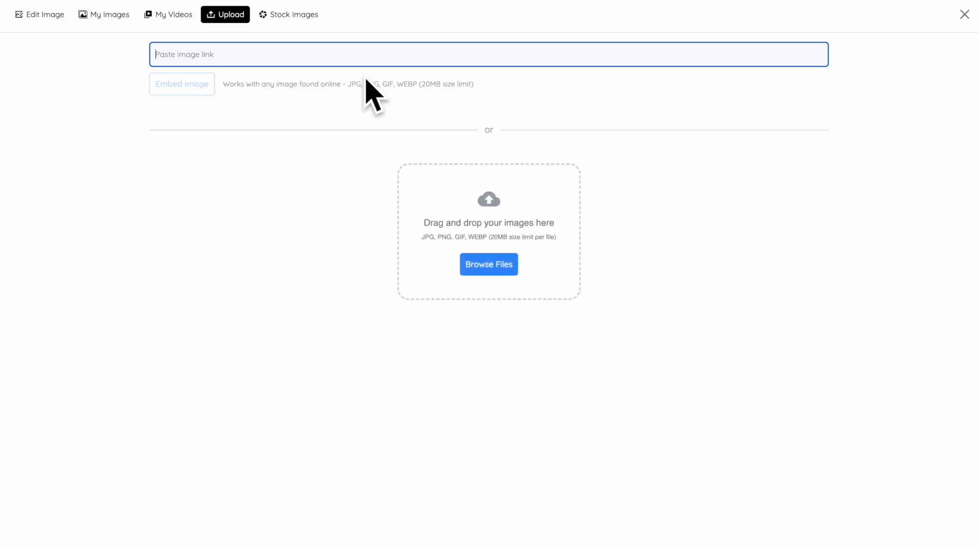
Search the stock images for "tropical beach" and replace Shot 3's image with the wooden pier leading to thatched overwater huts.
left_click(292, 16)
left_click(331, 56)
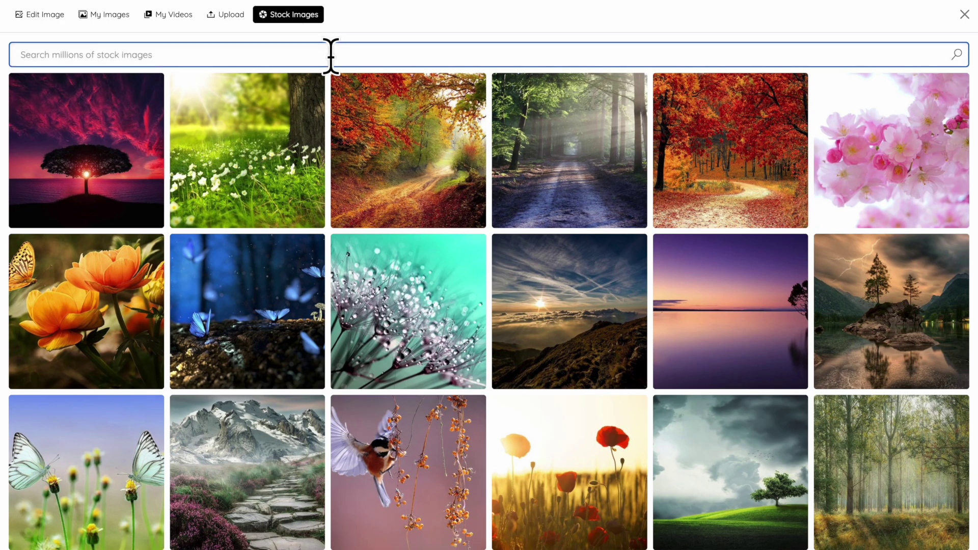
type("trp")
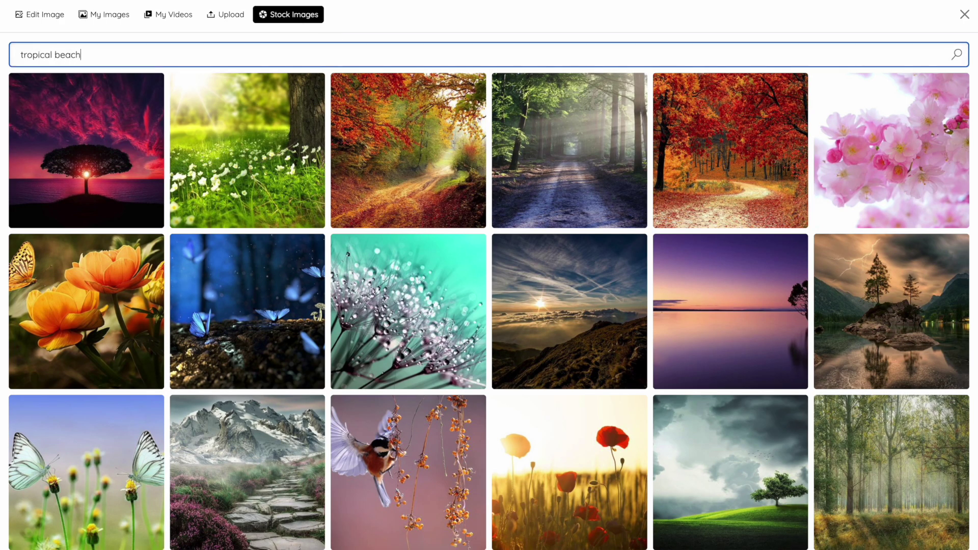
key("Return")
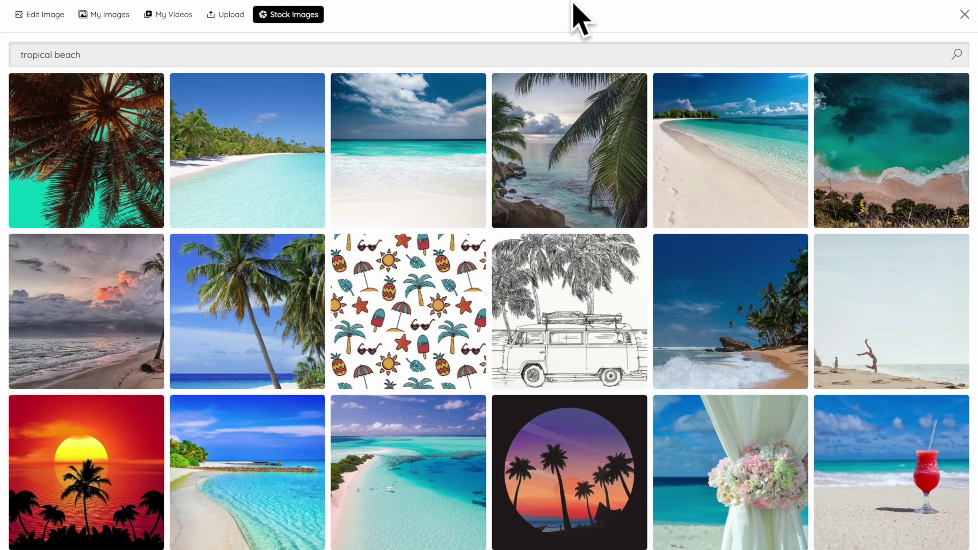
scroll(579, 202, "down", 5)
scroll(579, 204, "down", 5)
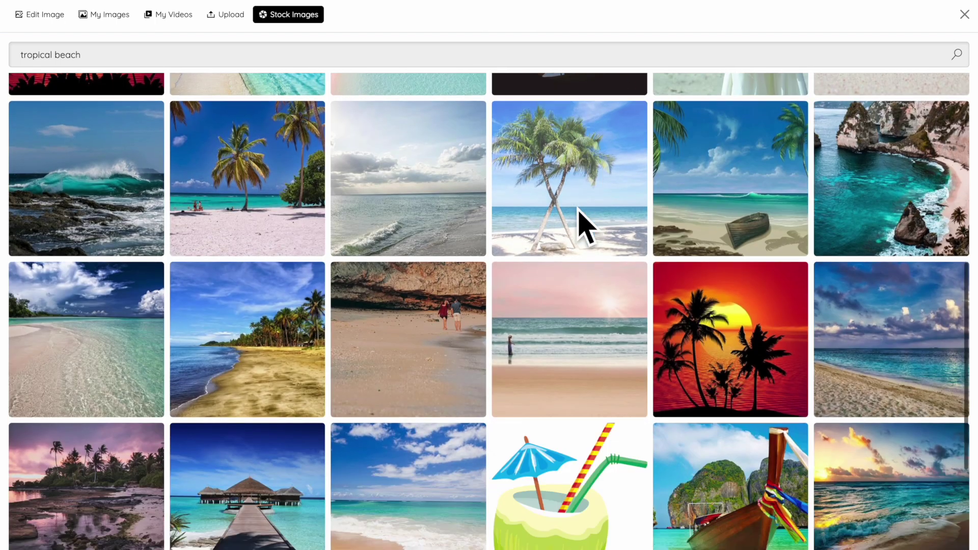
scroll(578, 208, "down", 7)
scroll(579, 210, "up", 1)
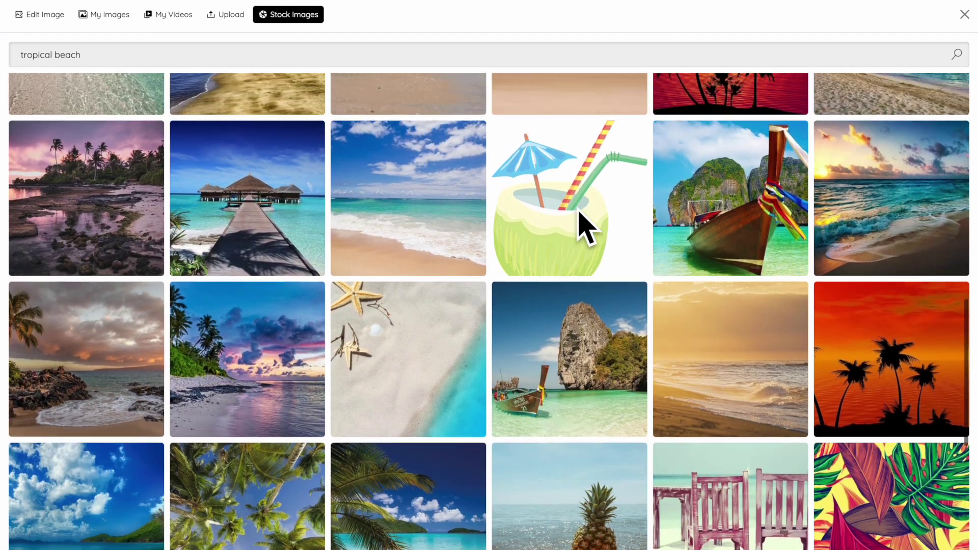
left_click(262, 224)
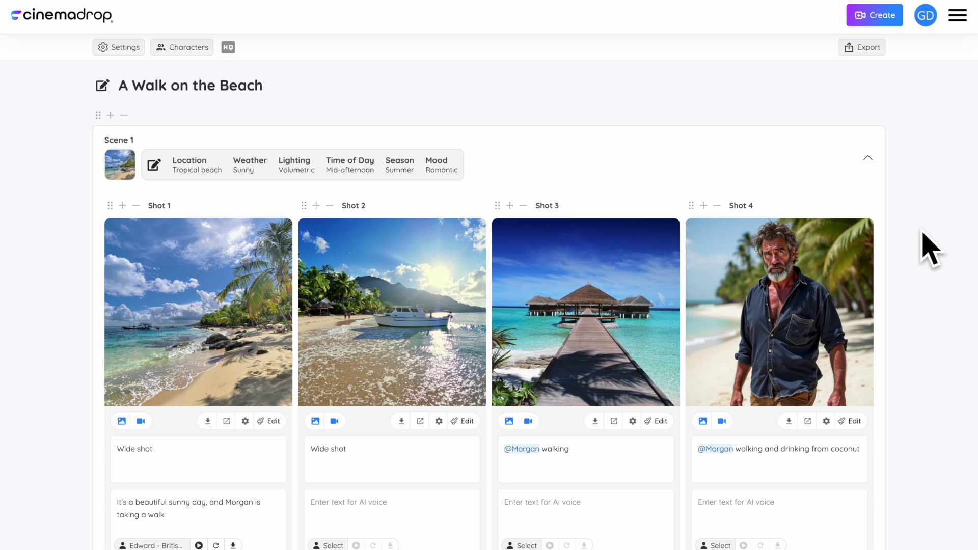
Delete Shot 3, the one with the stock pier image, from Scene 1.
left_click(523, 205)
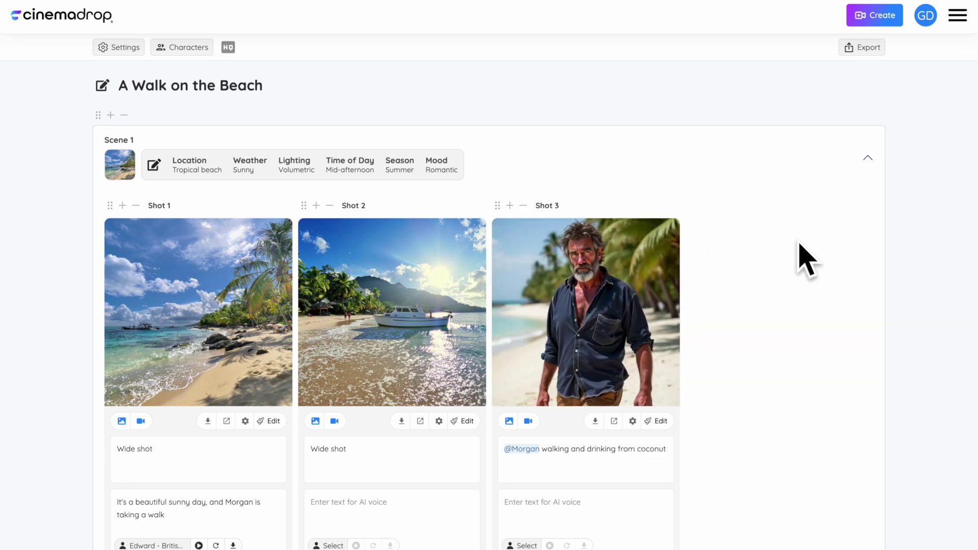
scroll(743, 229, "down", 2)
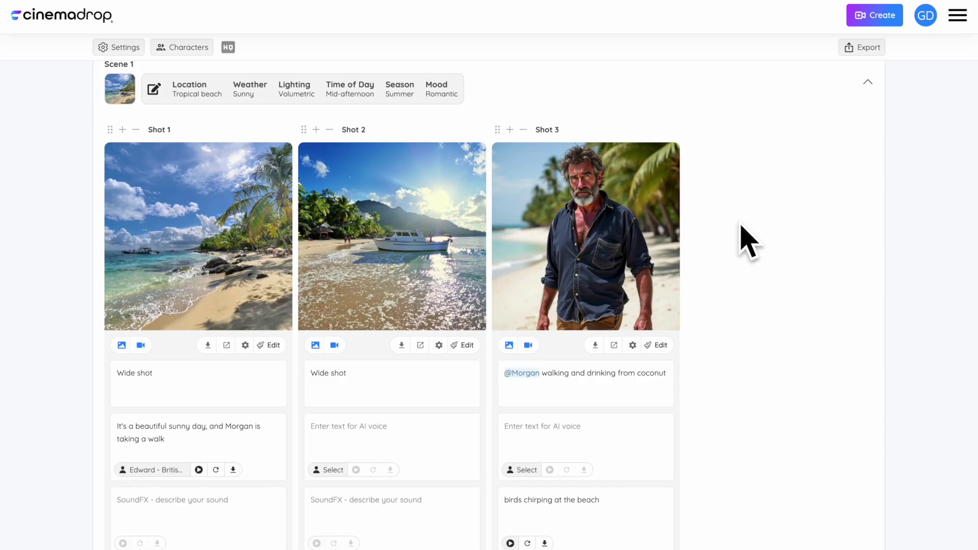
Save the storyboard's video settings with Kling as generator, a 5-second duration and version 1.6 Pro.
left_click(122, 47)
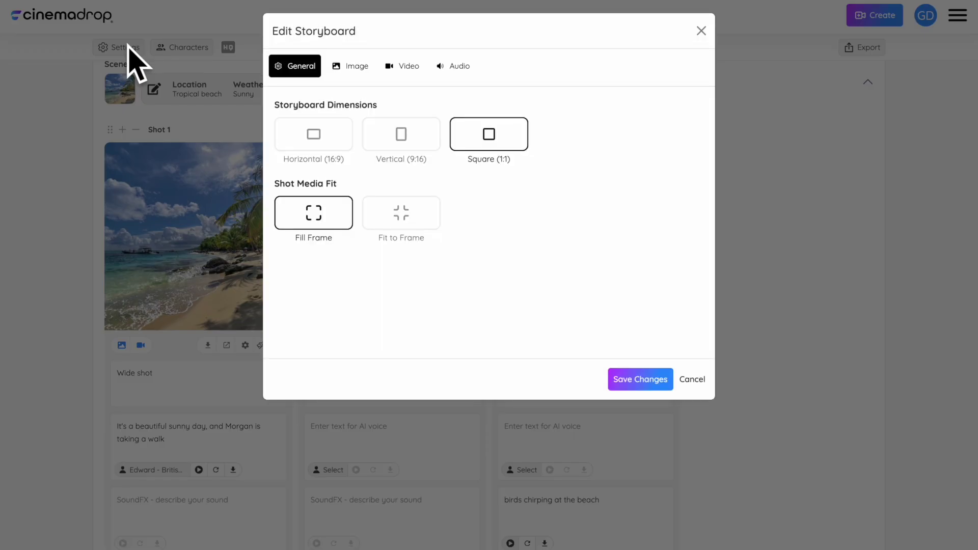
left_click(408, 70)
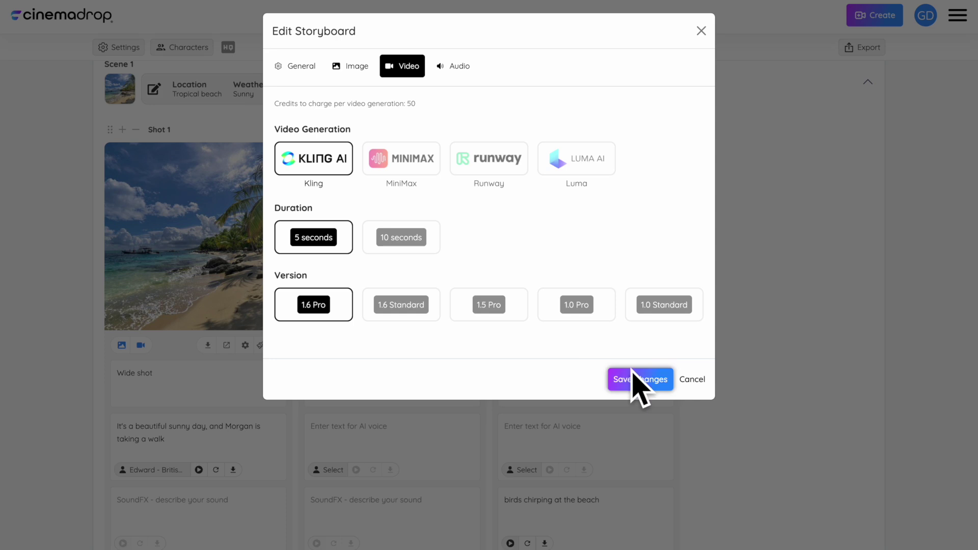
left_click(635, 386)
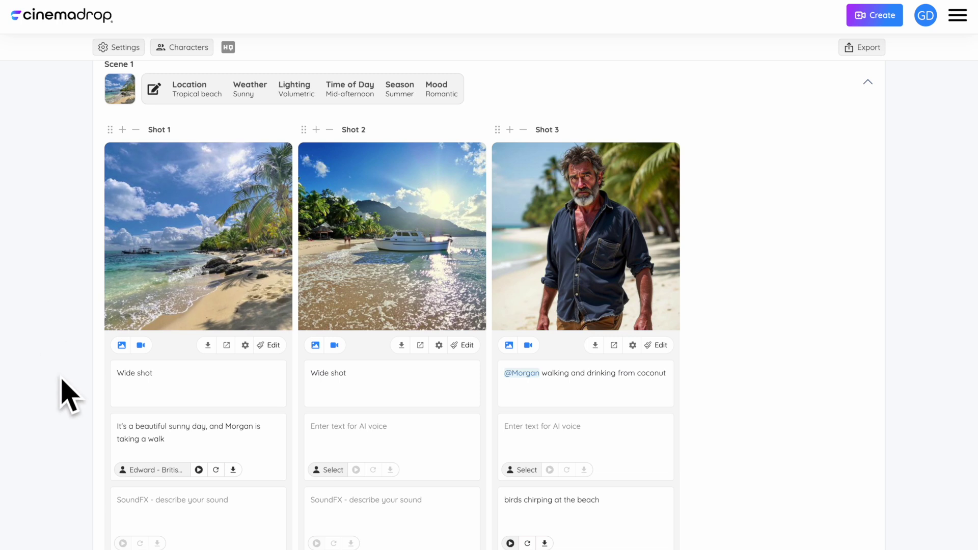
Generate videos from the images of Shots 1, 2 and 3 in Scene 1, and view Shot 3's video in full screen.
left_click(140, 345)
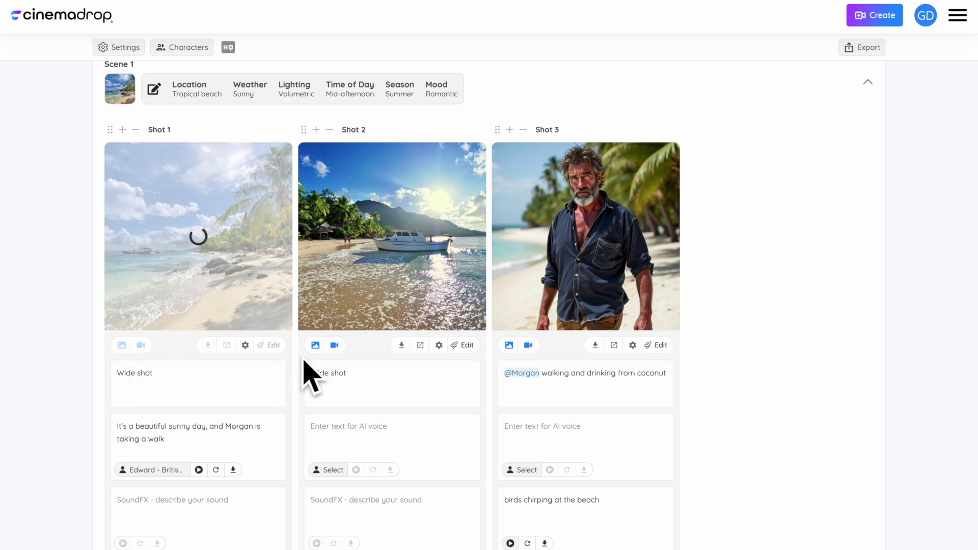
left_click(334, 346)
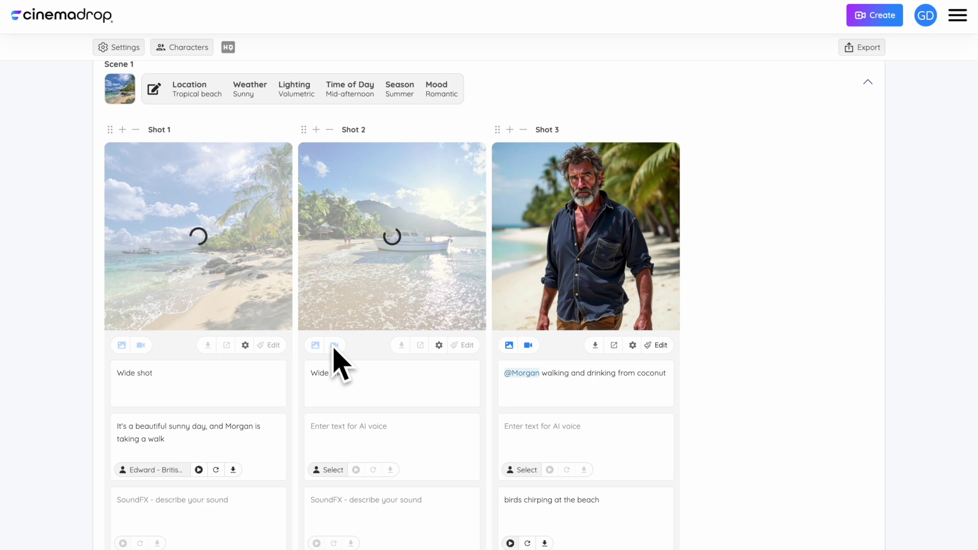
left_click(527, 346)
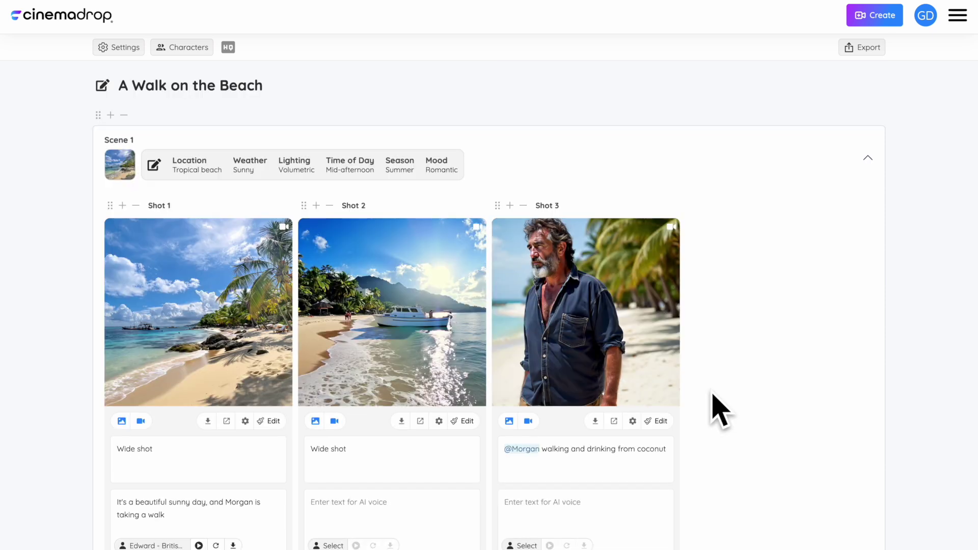
mouse_move(677, 399)
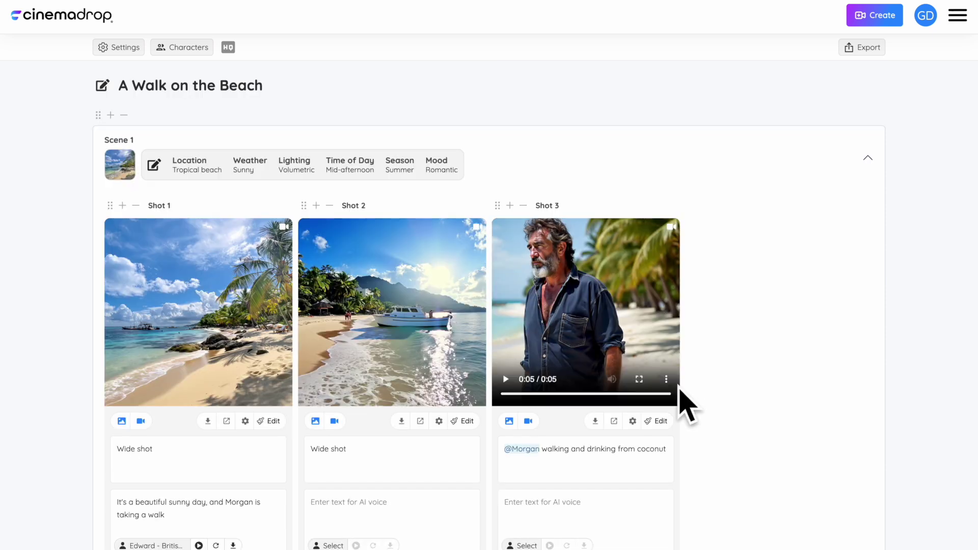
left_click(645, 383)
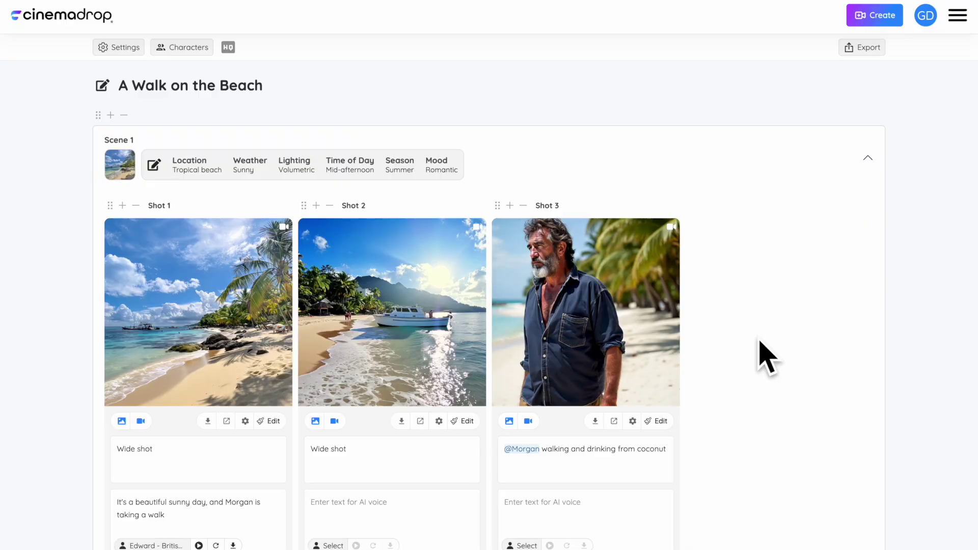
Export the storyboard "A Walk on the Beach" as a .zip file and close the export dialog.
left_click(865, 47)
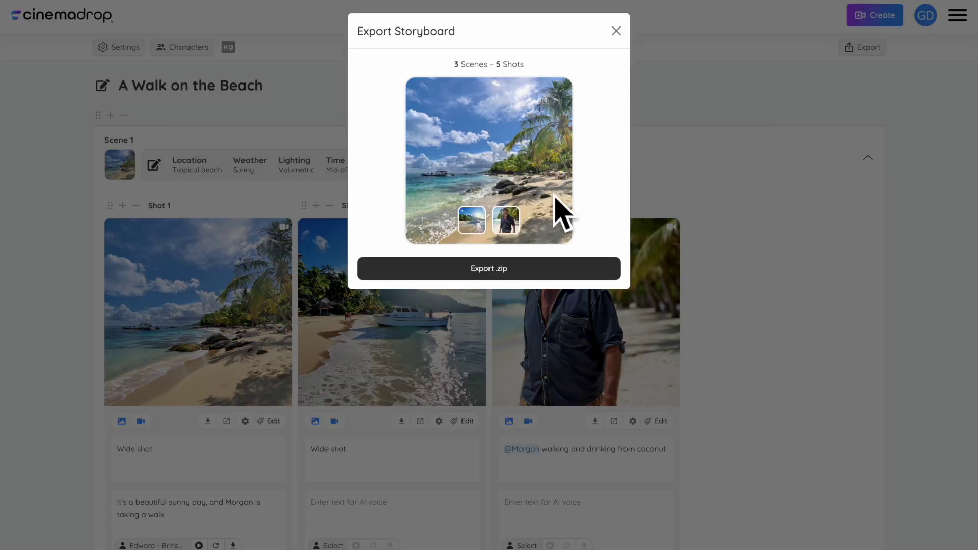
left_click(523, 268)
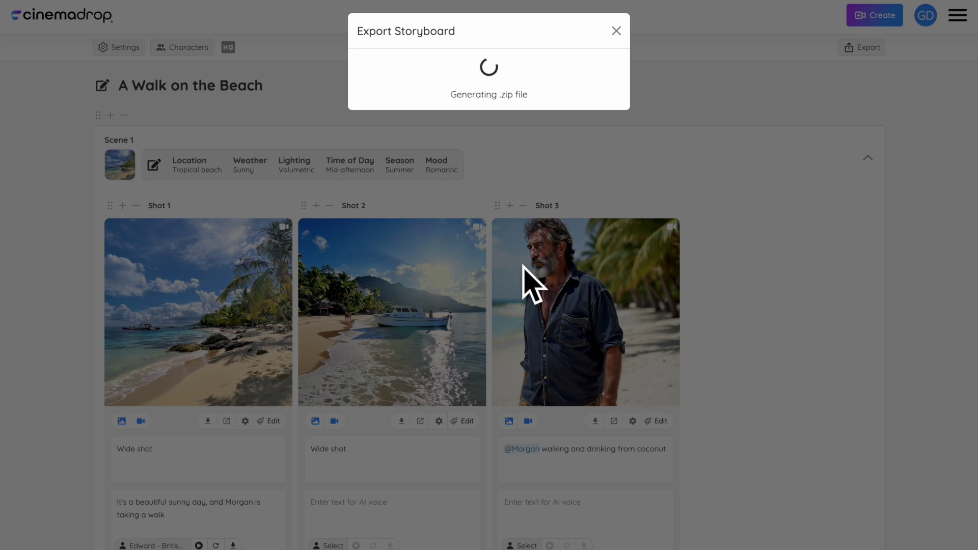
left_click(616, 31)
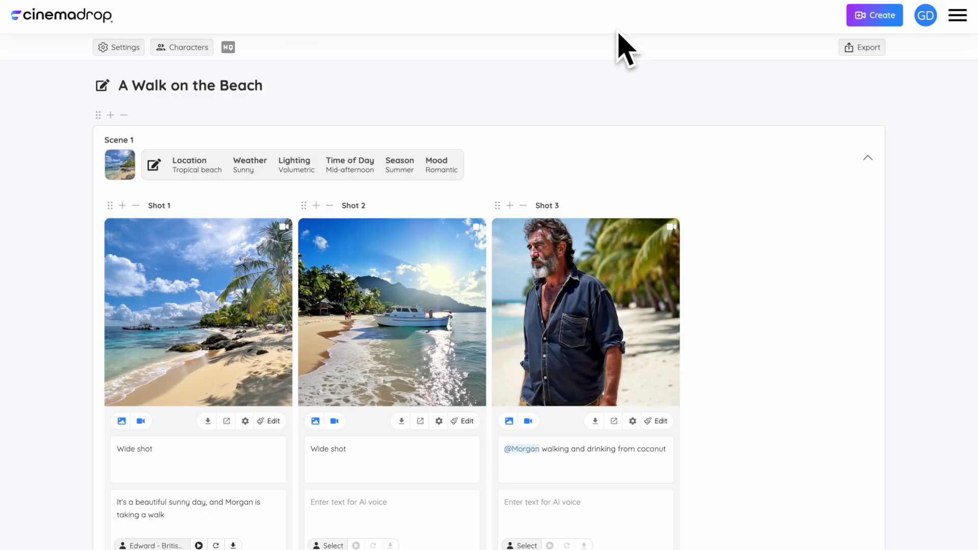